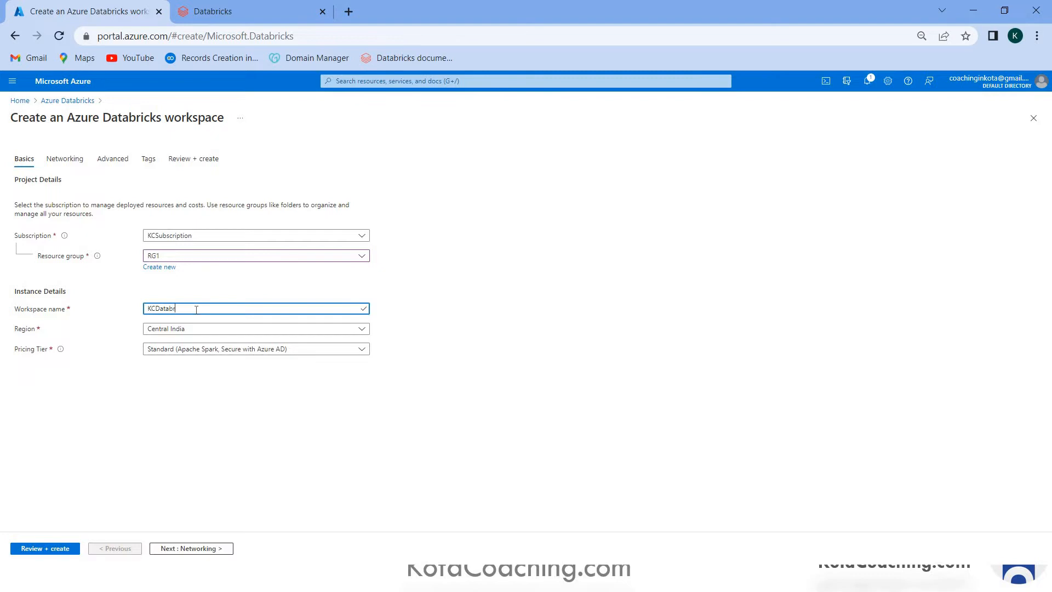
Name the workspace KCDatabrick and check the pricing tier choices, keeping the Standard tier.
type("icks")
left_click(120, 305)
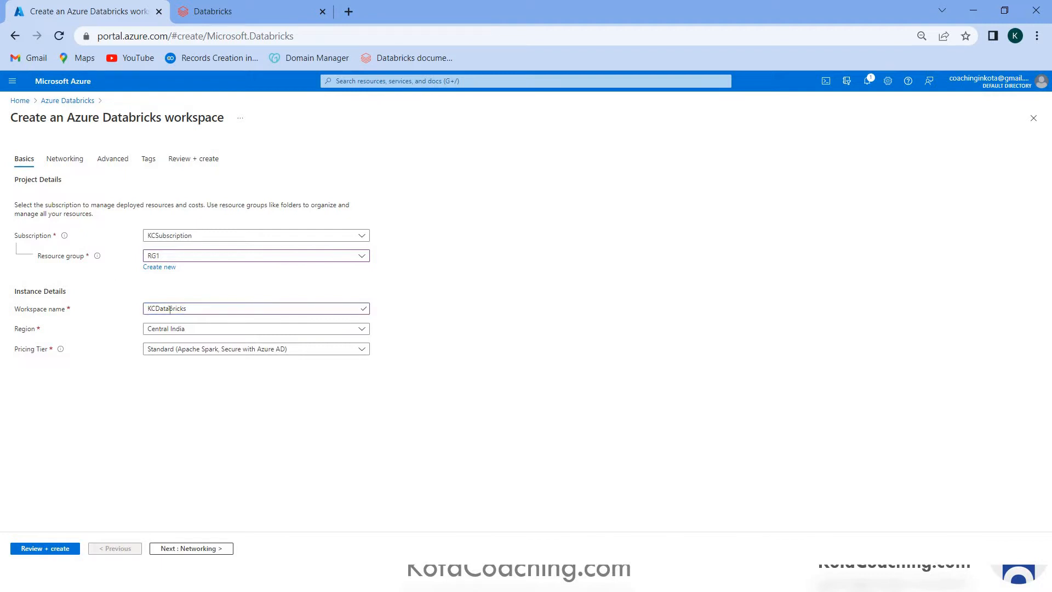
left_click(206, 310)
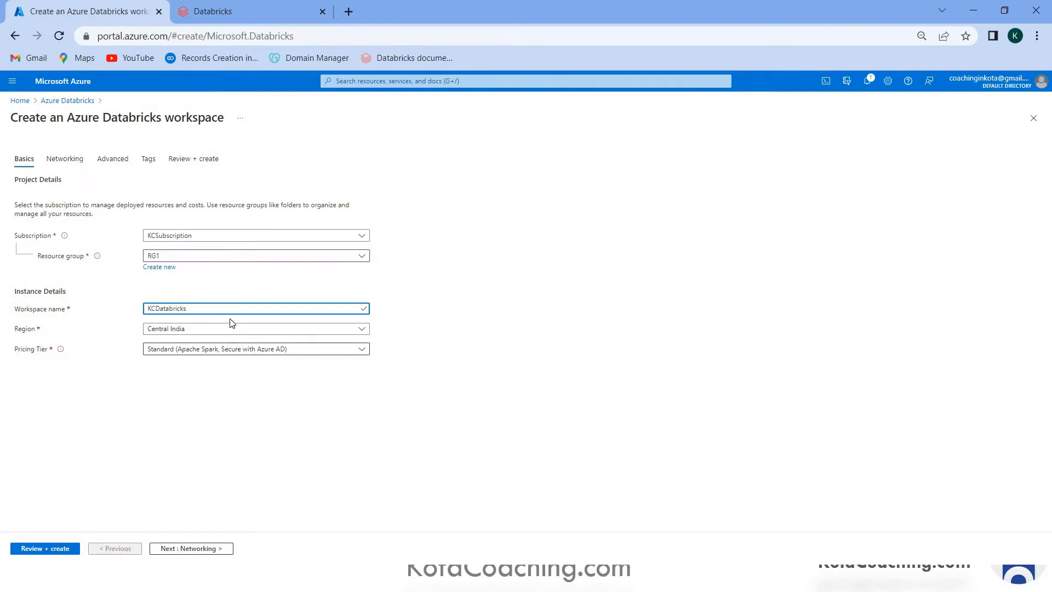
key("BackSpace")
left_click(364, 351)
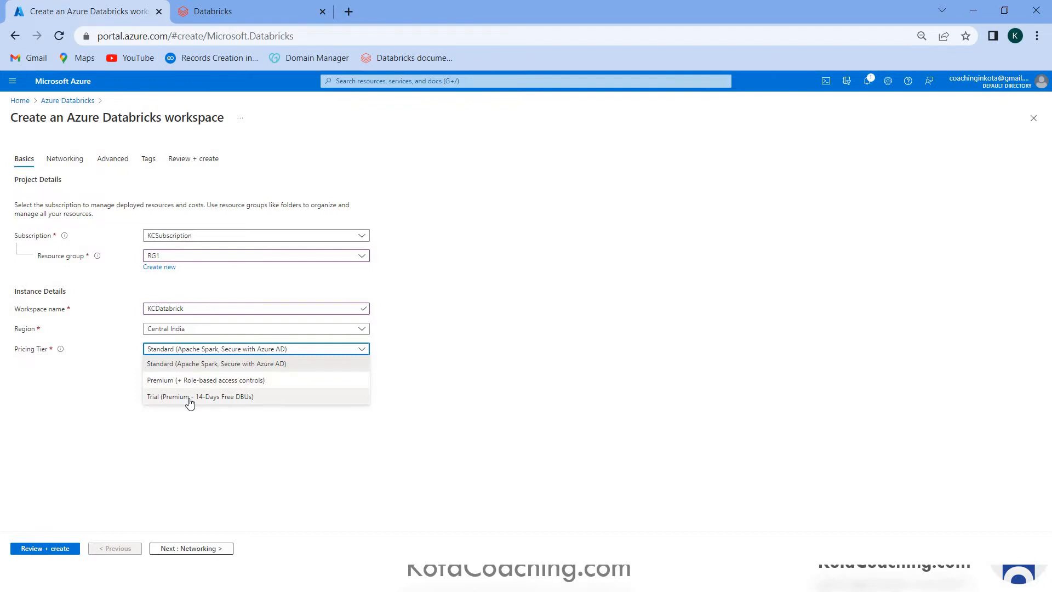
left_click(76, 467)
Try the option to deploy the workspace in an own virtual network, check the available networks, and set it back to No.
left_click(65, 158)
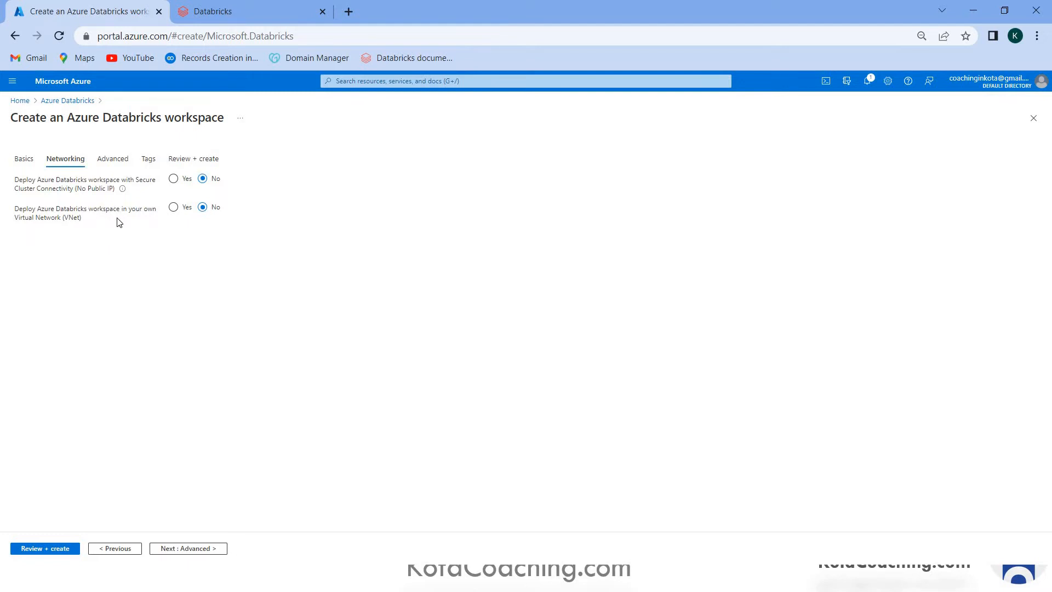
left_click(173, 209)
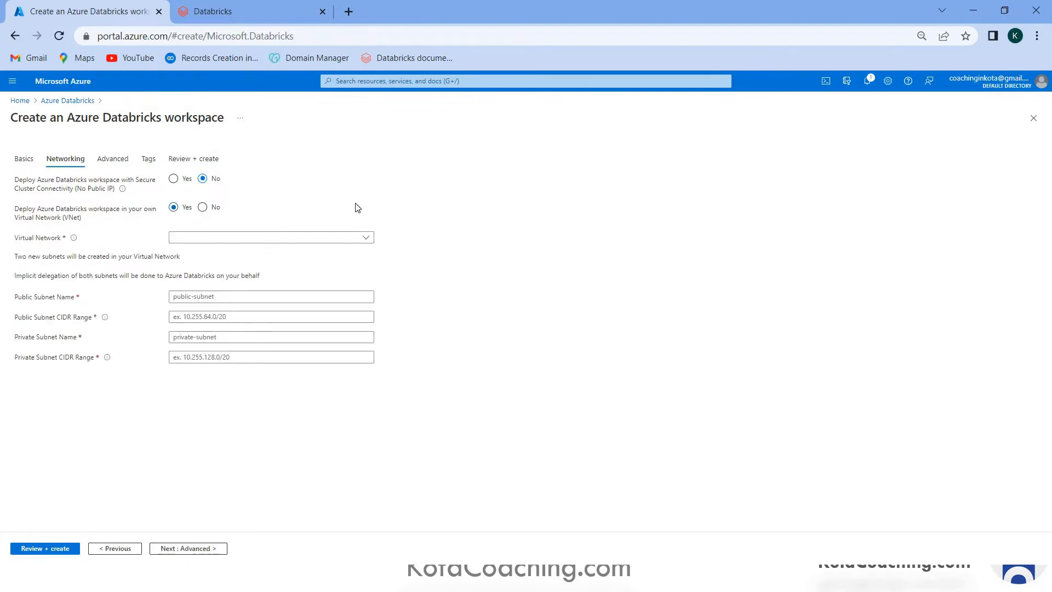
left_click(367, 238)
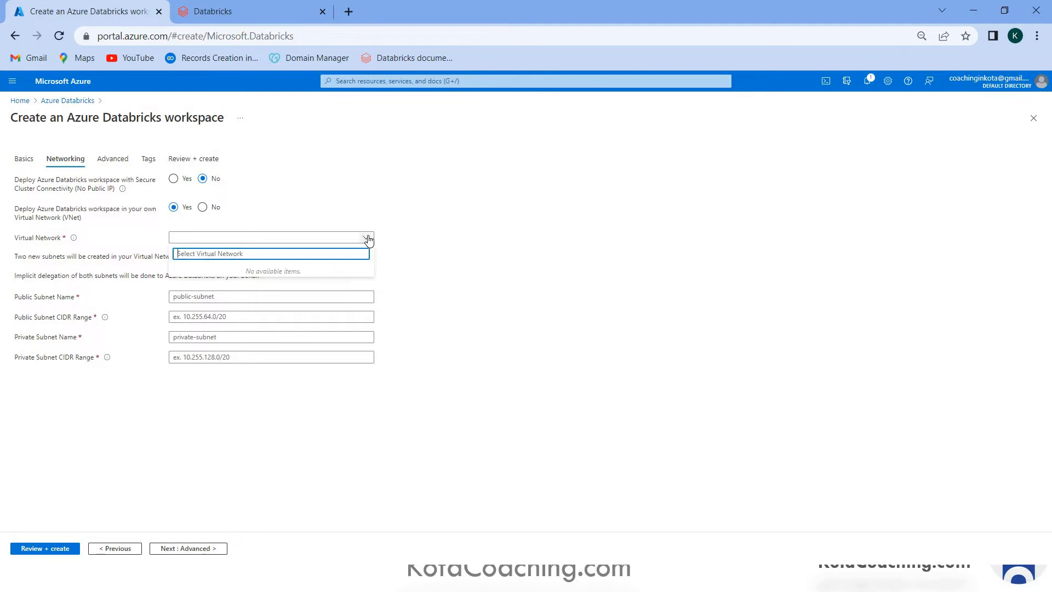
left_click(350, 213)
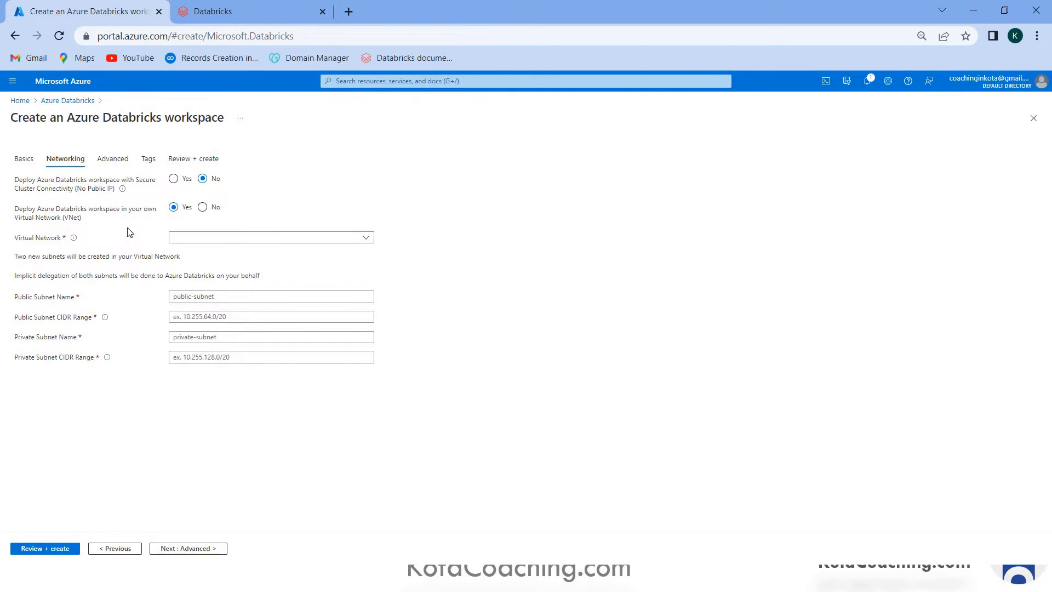
left_click(201, 210)
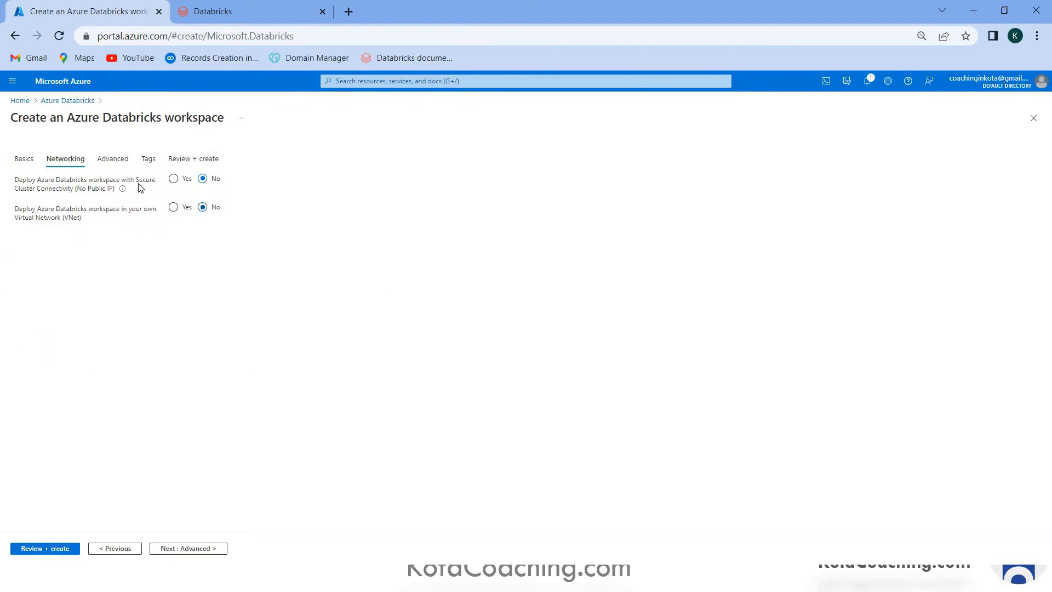
Review the advanced and tag settings, validate the configuration, and create the Databricks workspace.
left_click(117, 163)
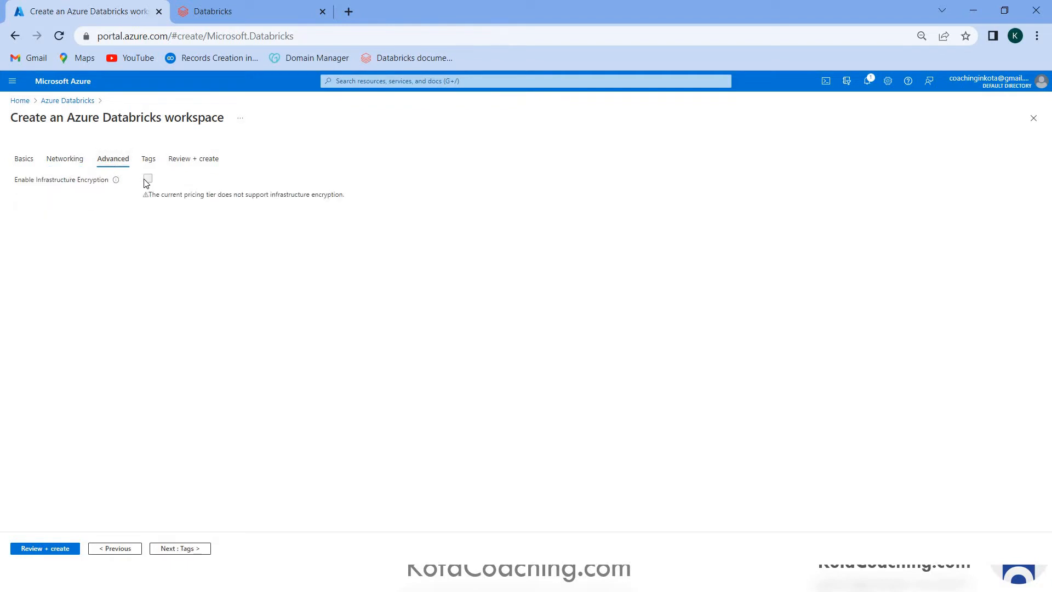
left_click(148, 163)
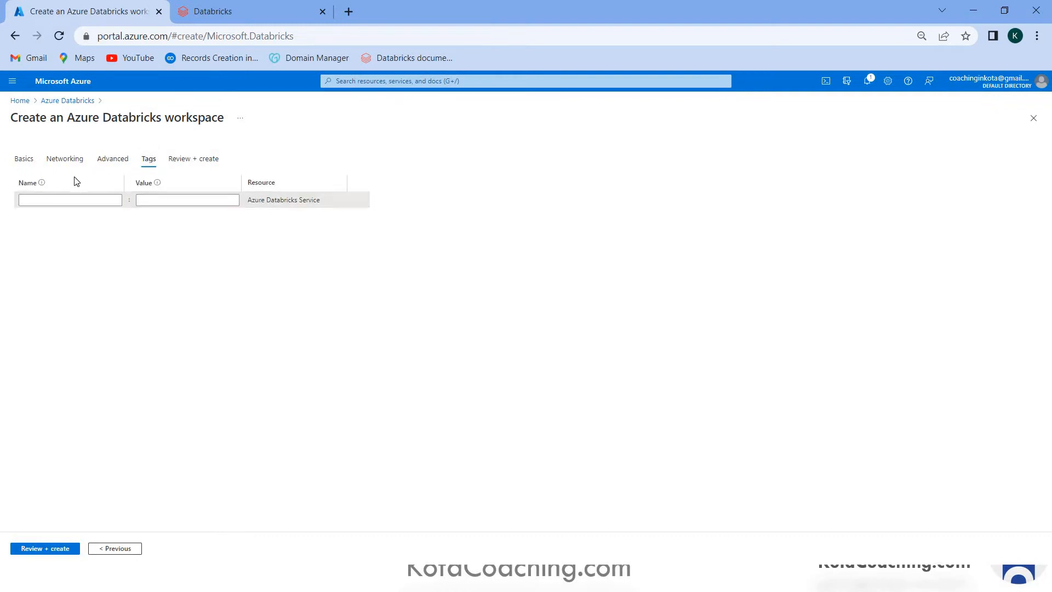
left_click(201, 162)
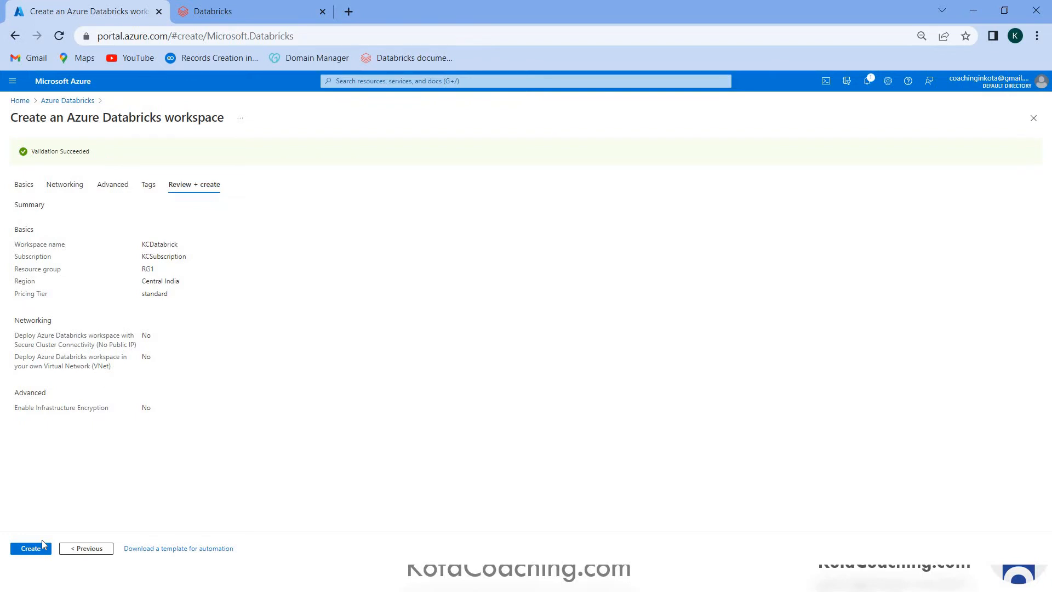
left_click(43, 544)
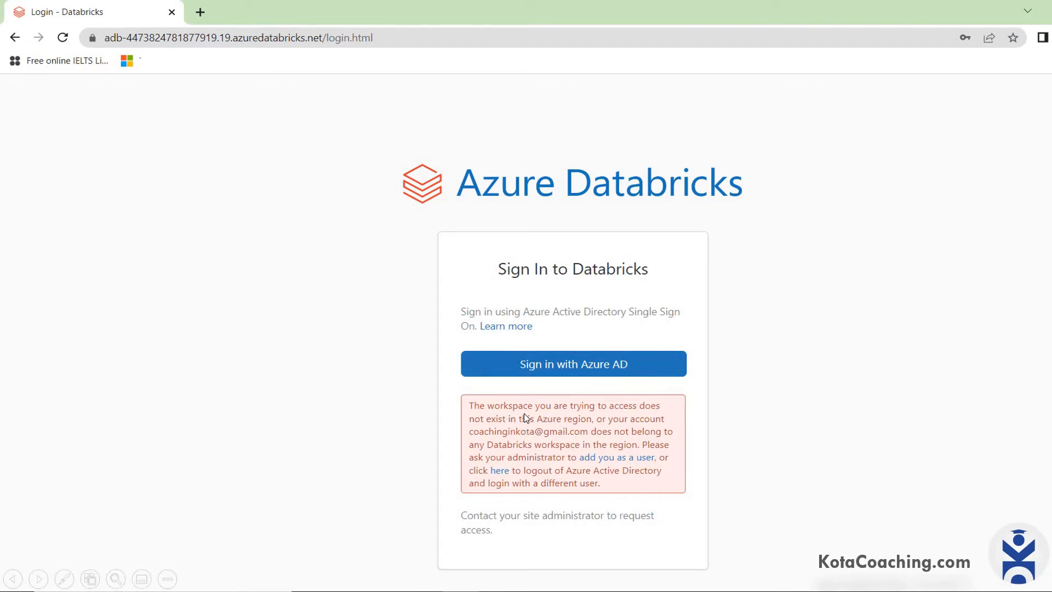
scroll(526, 414, "up", 3)
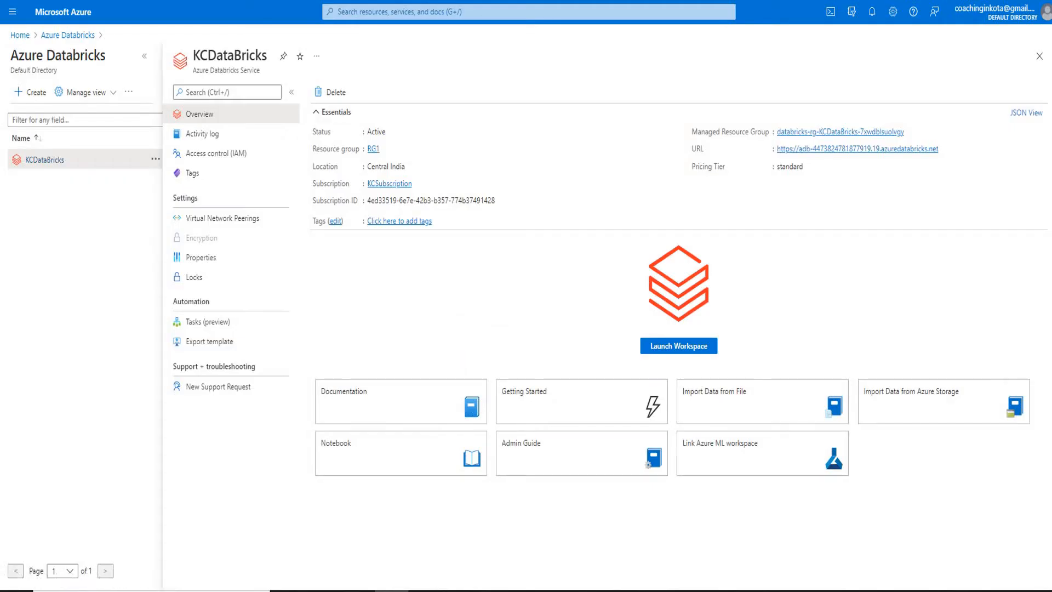
key("Right")
key("Right")
key("Left")
key("Left")
Launch the KCDataBricks workspace and answer the current data project question with "I don't know yet, inspire me!".
left_click(696, 345)
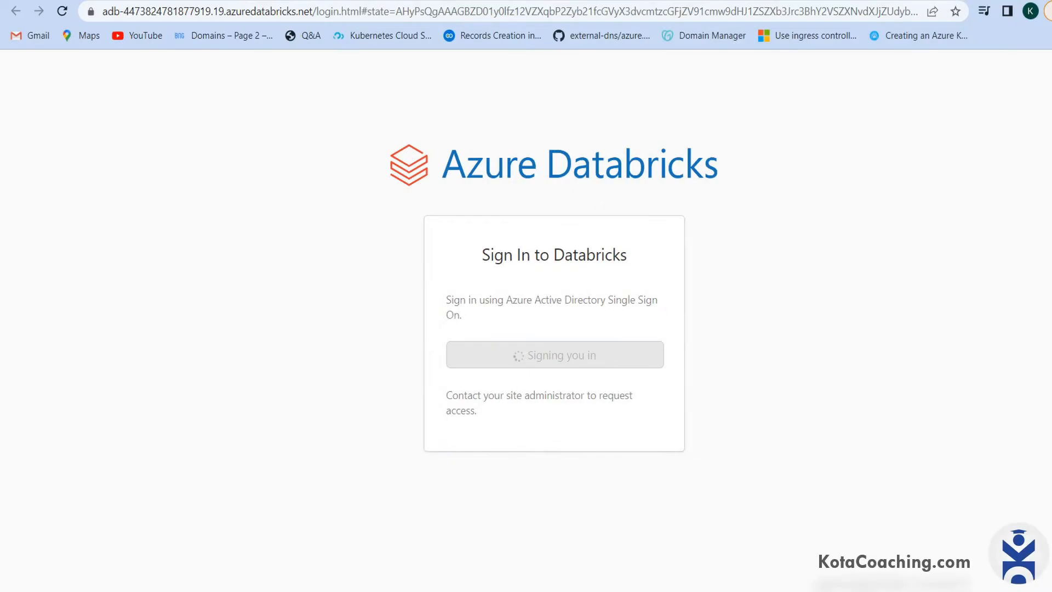
key("Right")
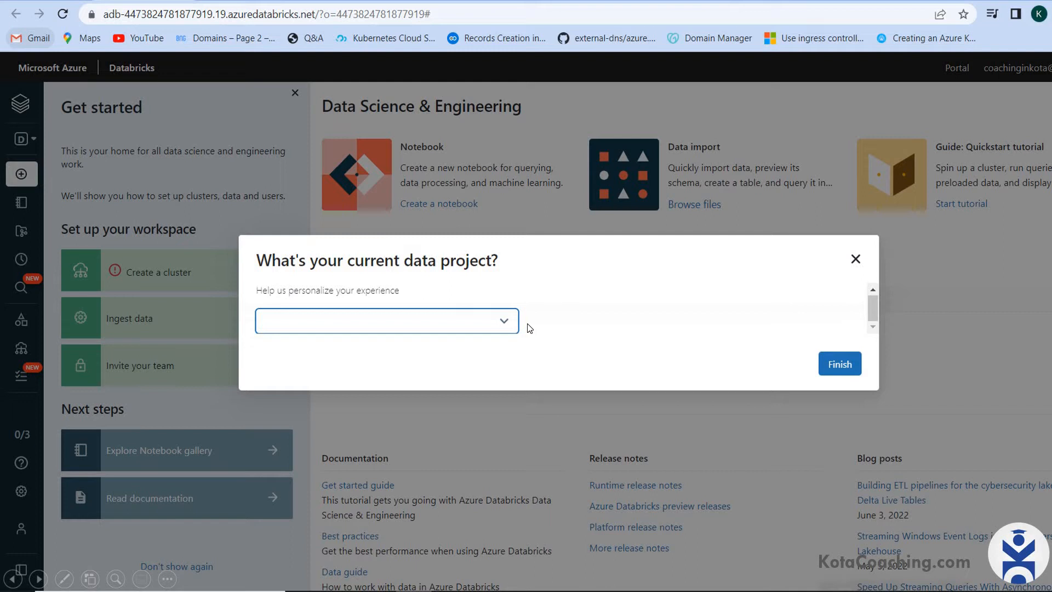
left_click(504, 322)
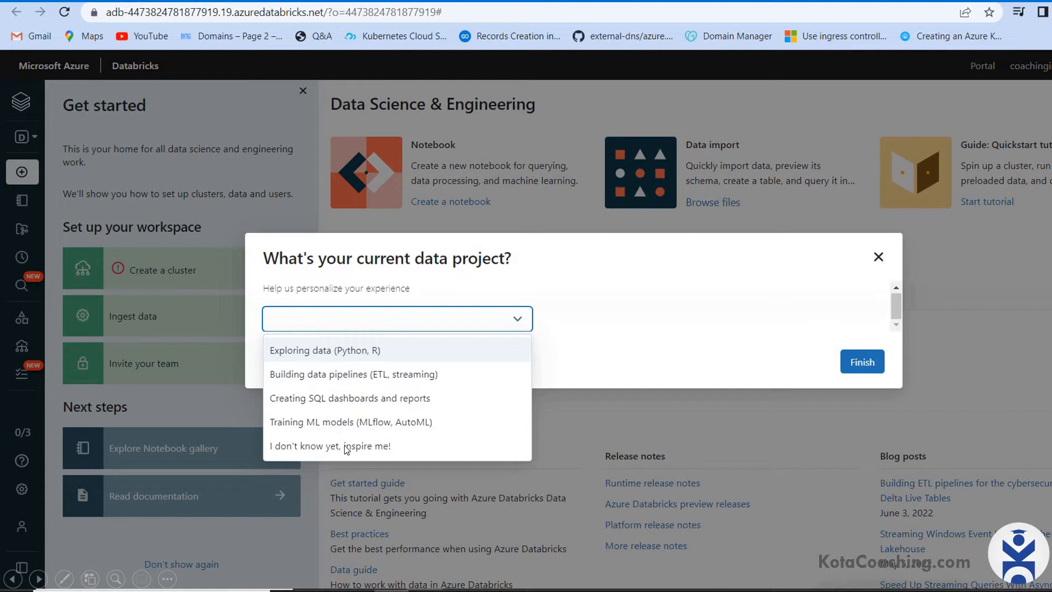
left_click(389, 449)
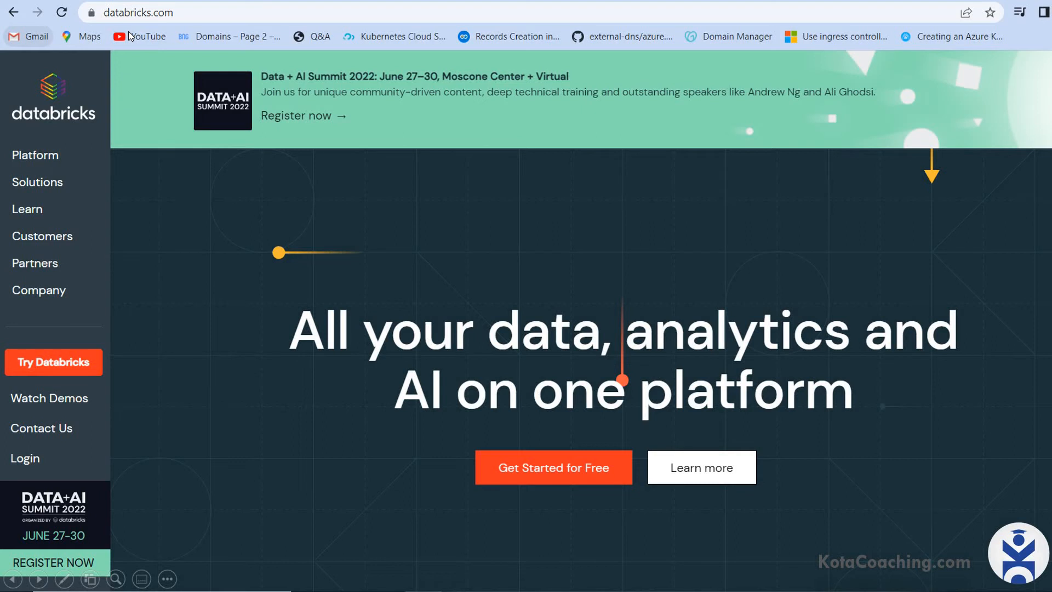
Start the free Databricks trial by submitting the sign-up form and choosing Microsoft Azure as the cloud provider.
left_click(580, 465)
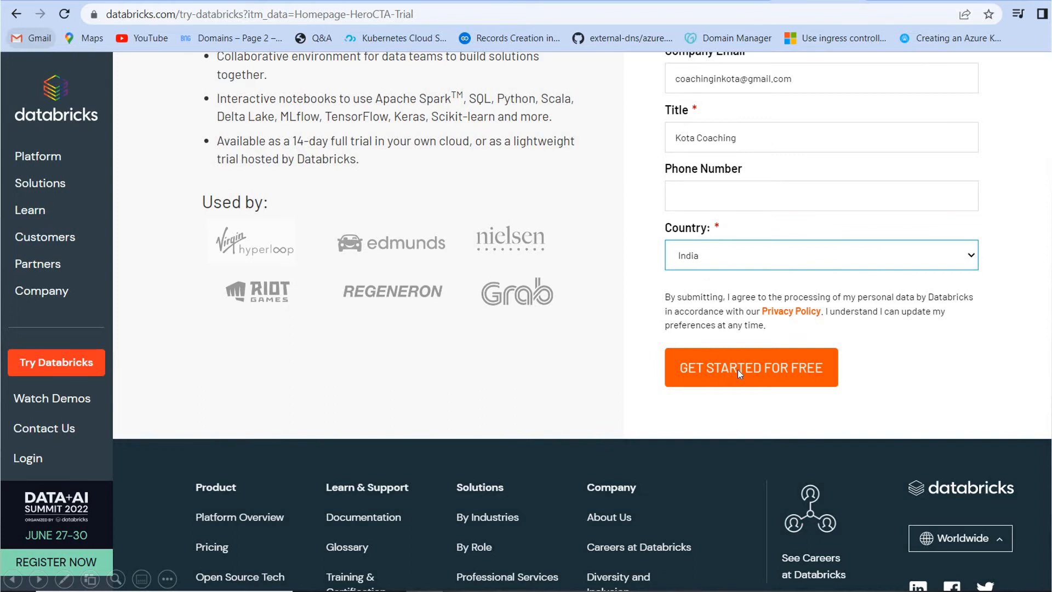
left_click(759, 370)
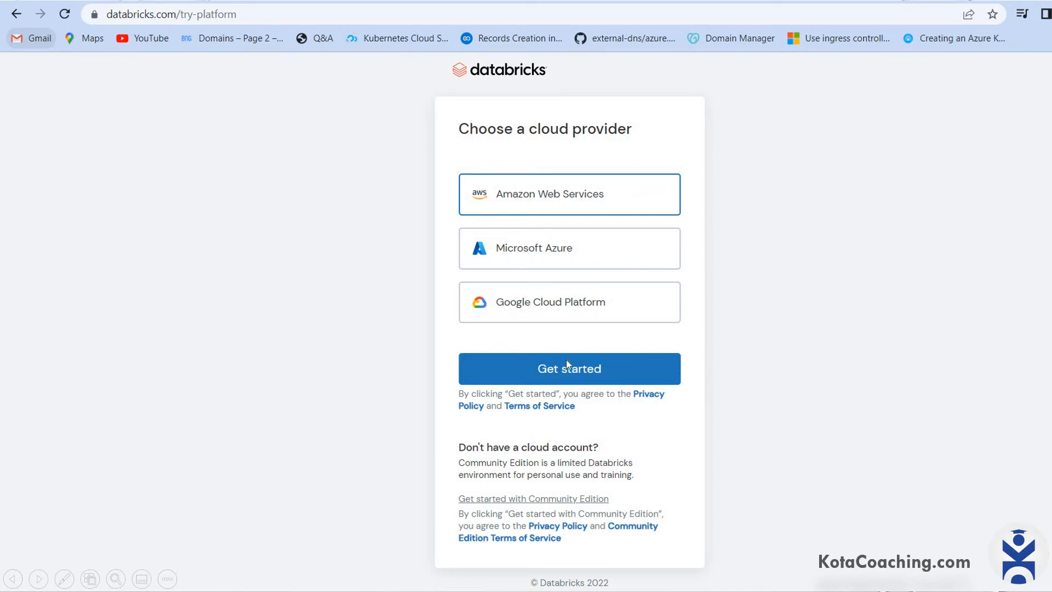
left_click(470, 241)
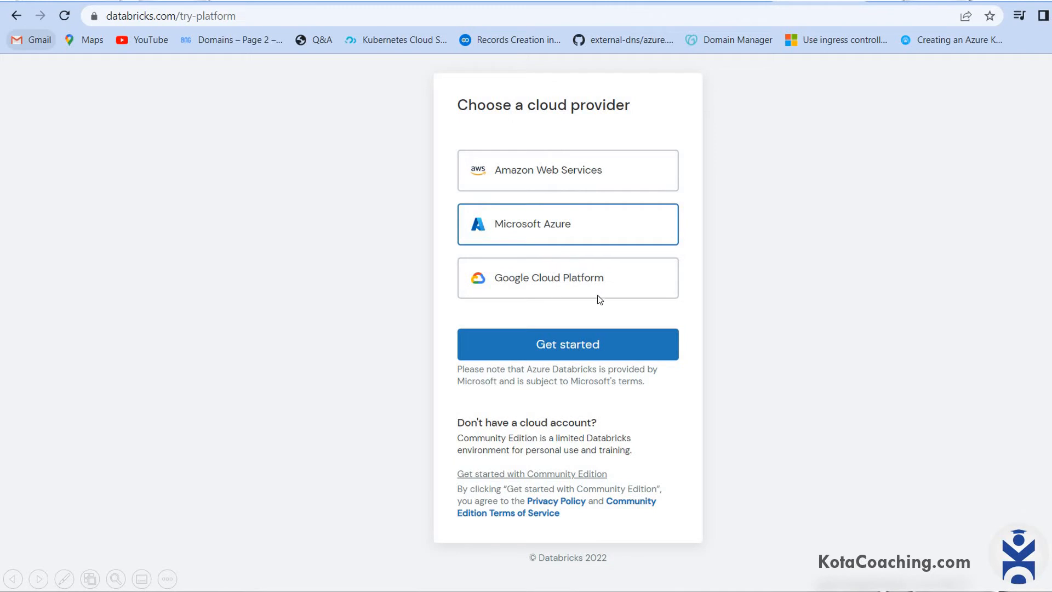
left_click(611, 345)
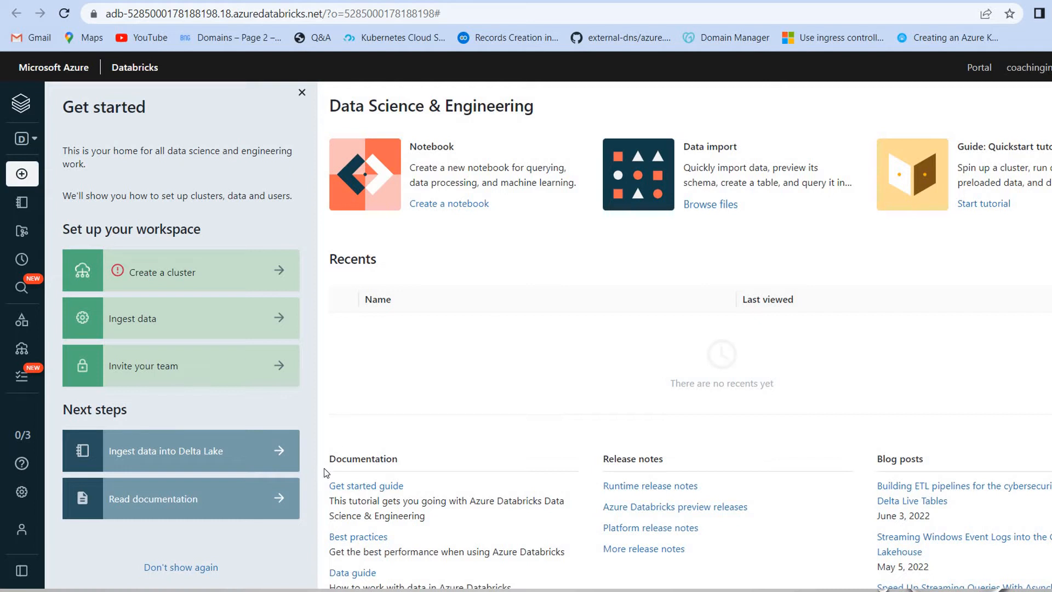
View the list of Databricks workspaces available to the signed-in account.
left_click(21, 531)
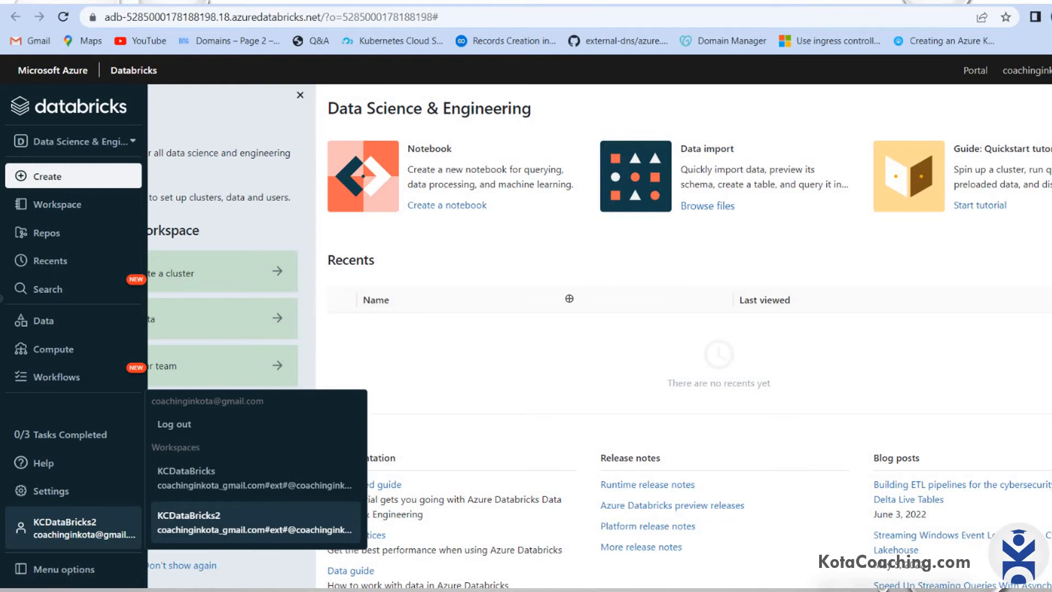
left_click(12, 530)
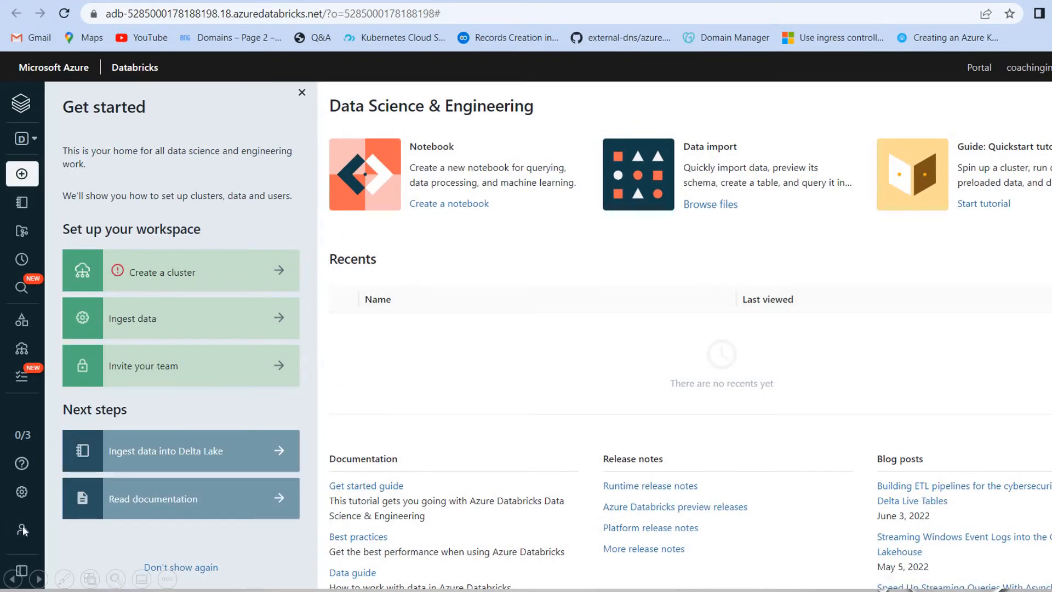
key("Left")
key("Right")
key("Right")
key("Right")
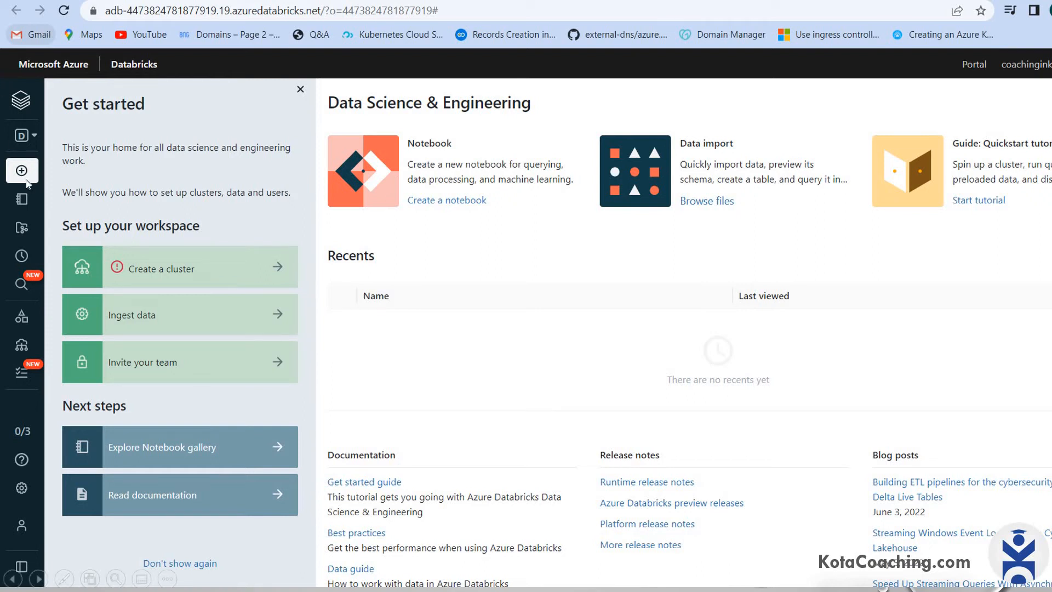
Open the Machine Learning environment of the KCDataBricks workspace.
left_click(26, 180)
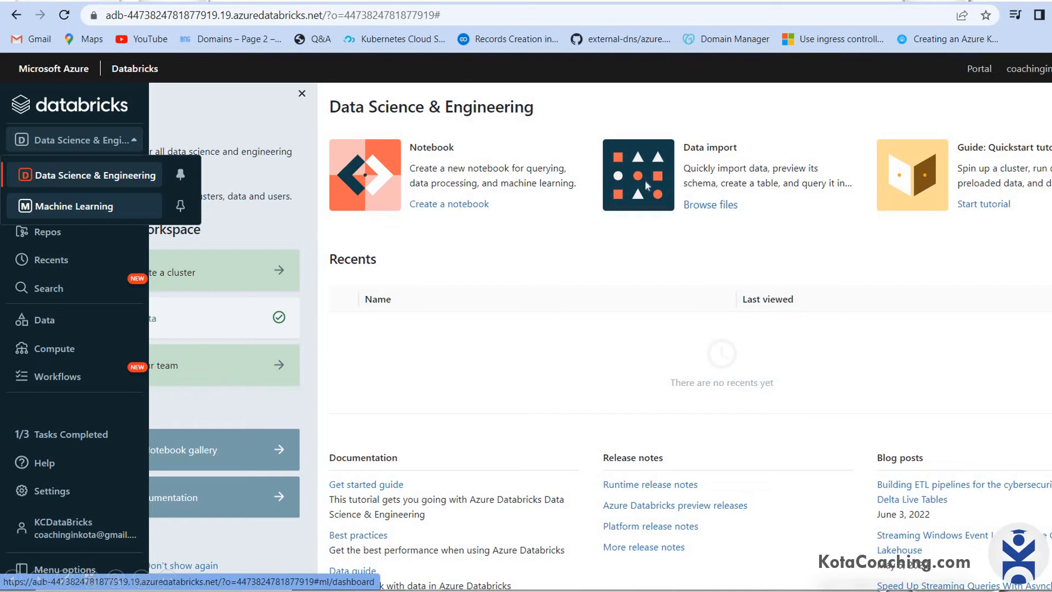
left_click(91, 208)
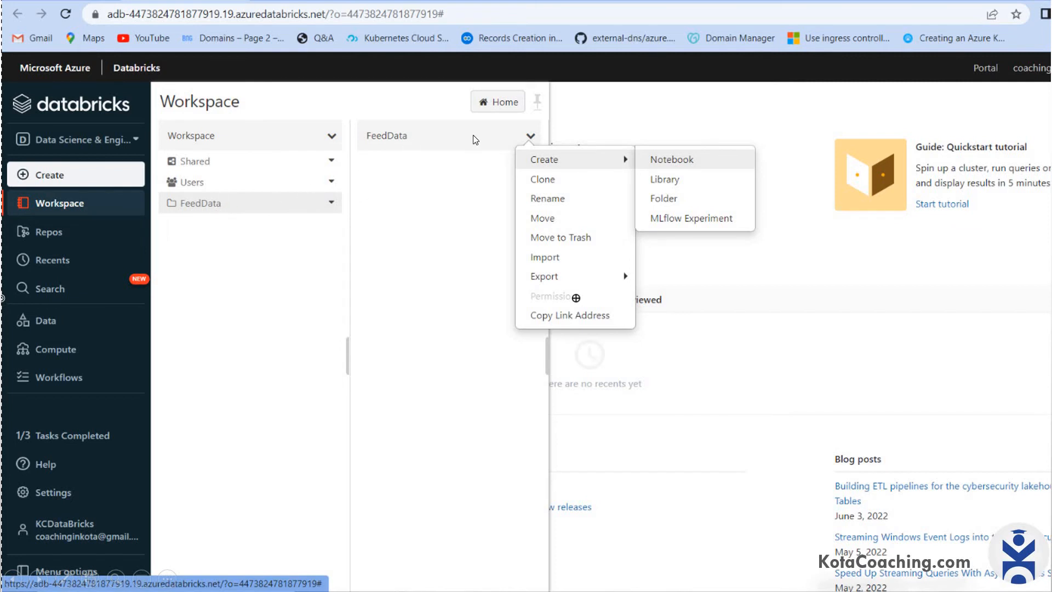
Create a Python notebook named AataAnalysis in the FeedData folder without selecting a cluster.
left_click(659, 159)
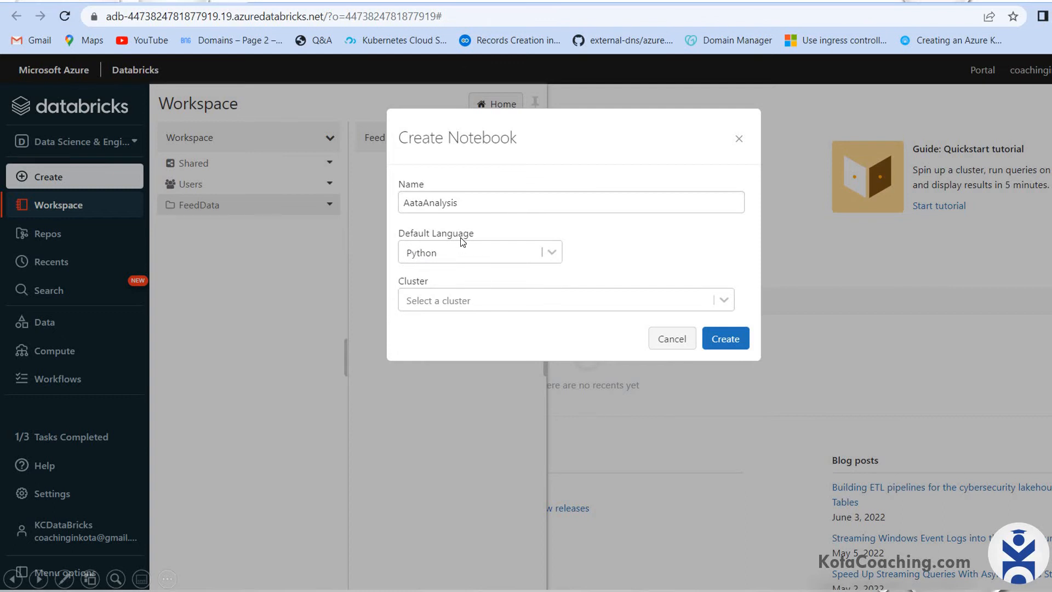
key("Return")
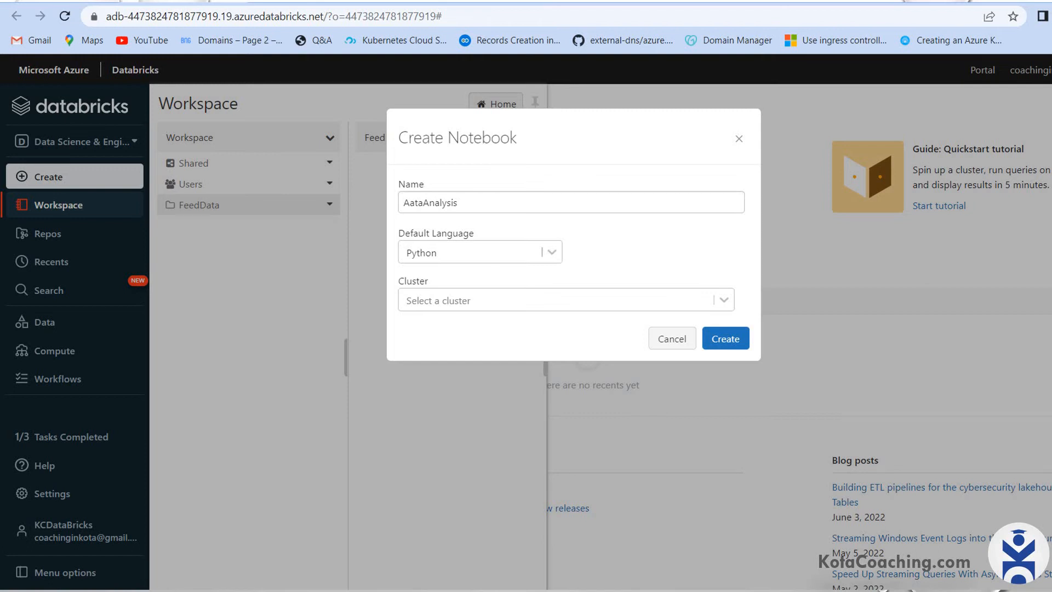
left_click(680, 313)
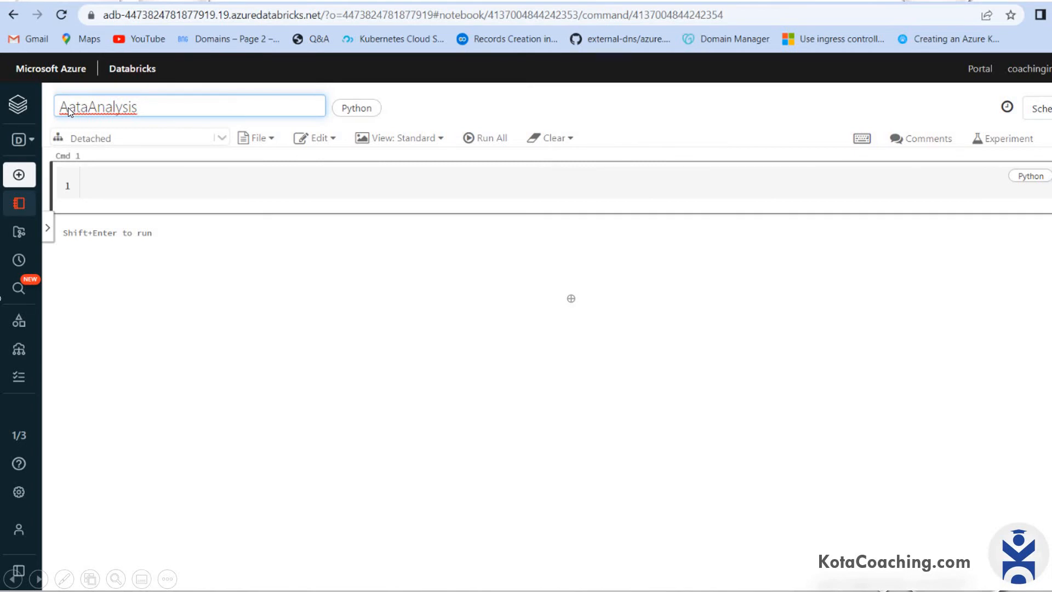
key("Right")
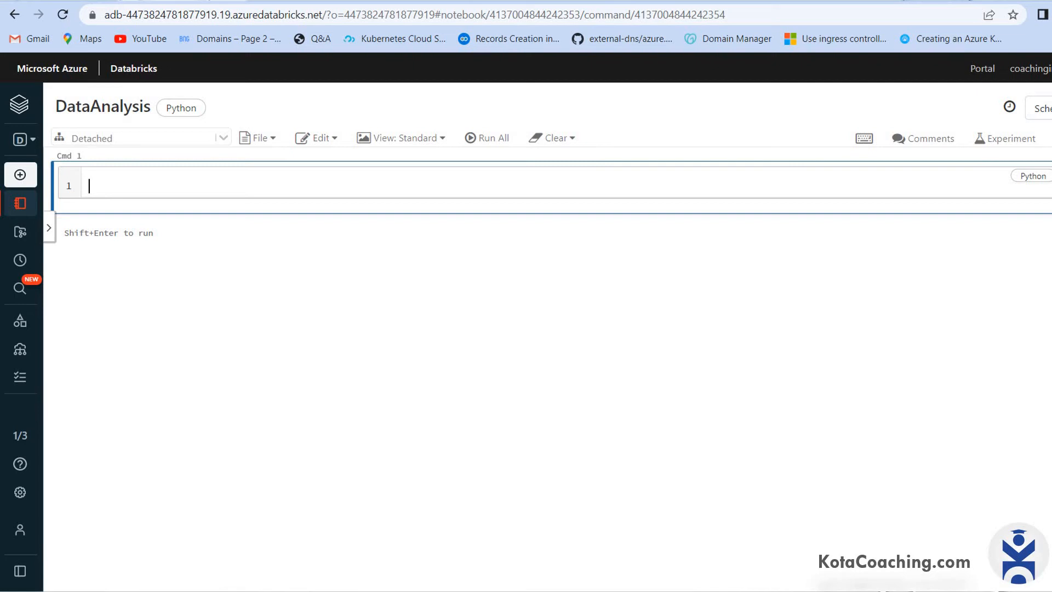
key("Right")
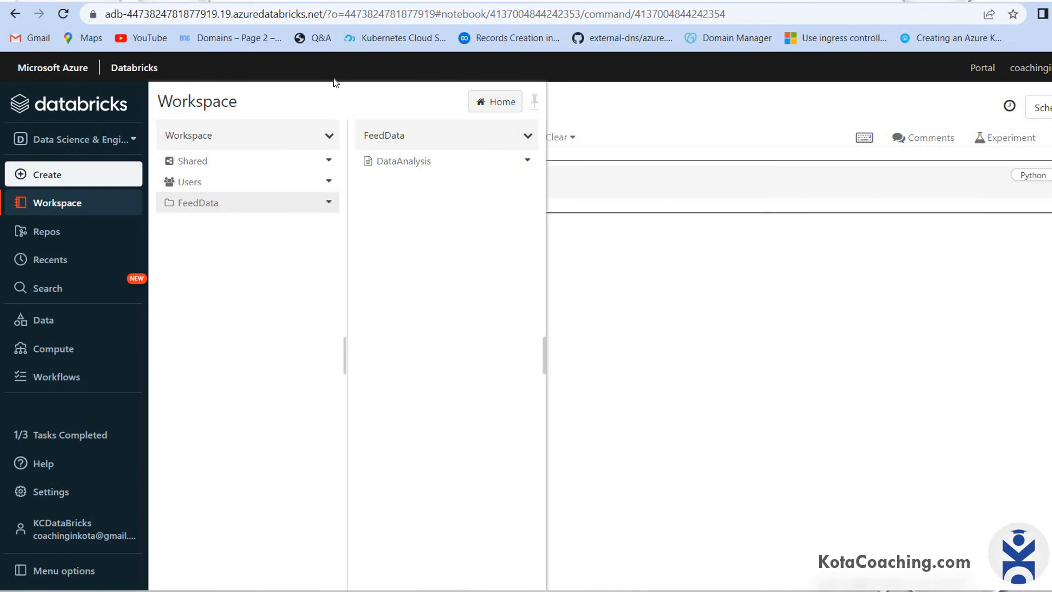
key("Right")
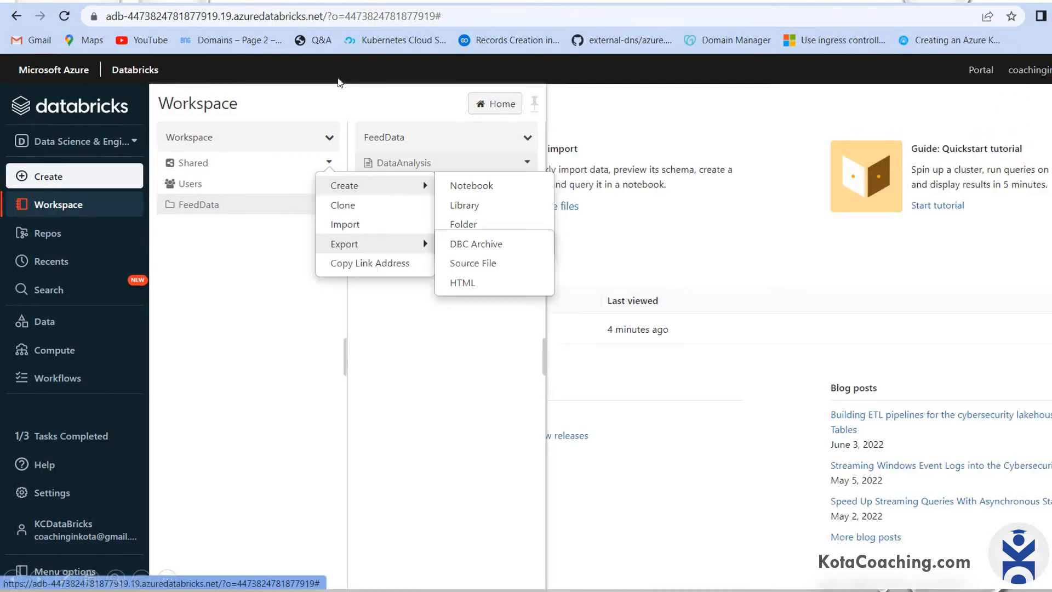
key("Right")
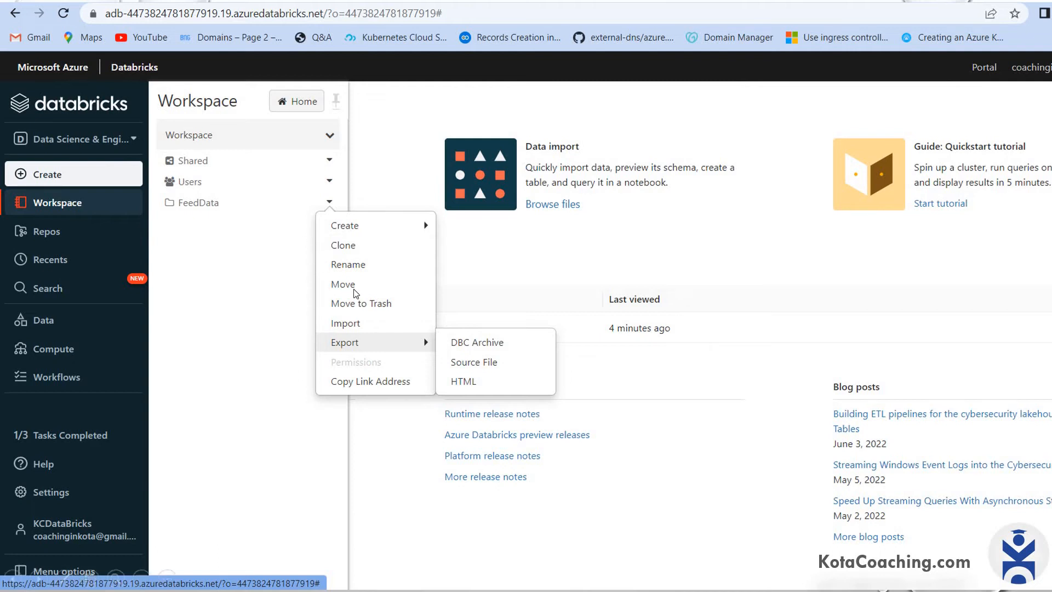
key("Right")
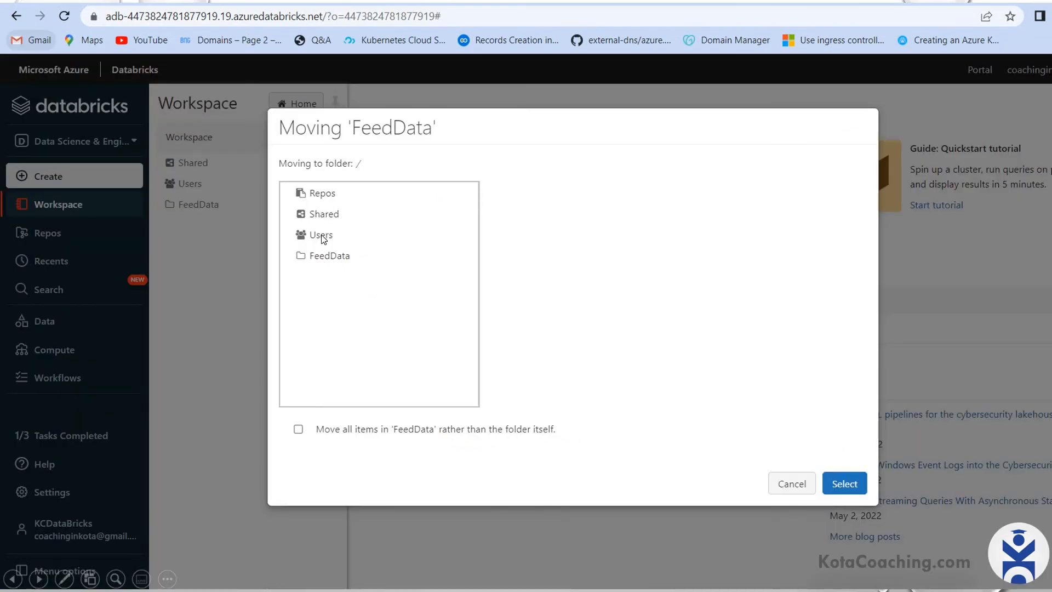
key("Right")
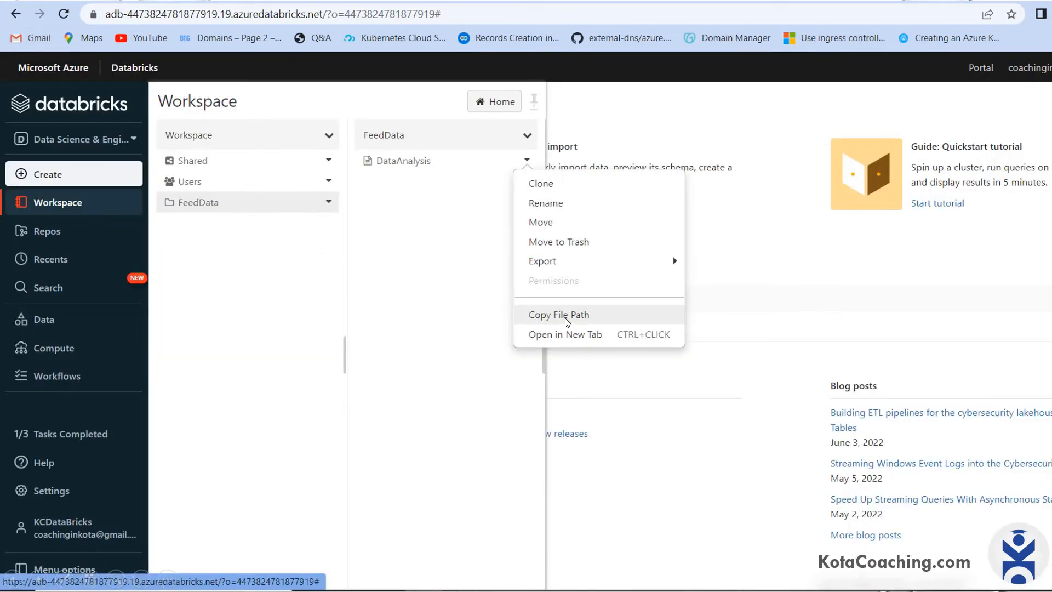
Add a new user to the workspace in the Admin Console and view the user folders in the workspace browser.
left_click(433, 165)
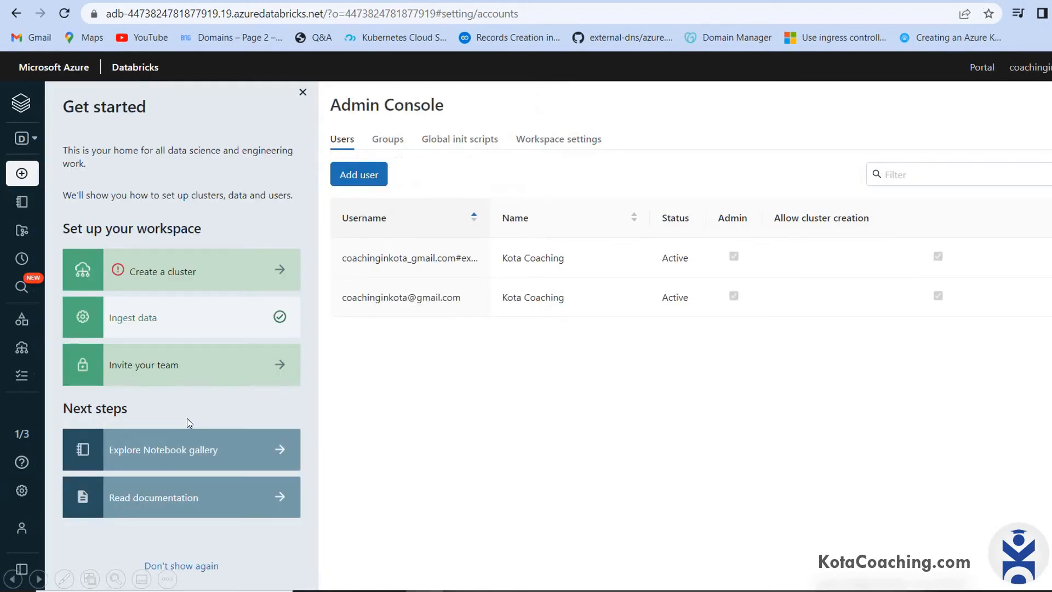
left_click(368, 175)
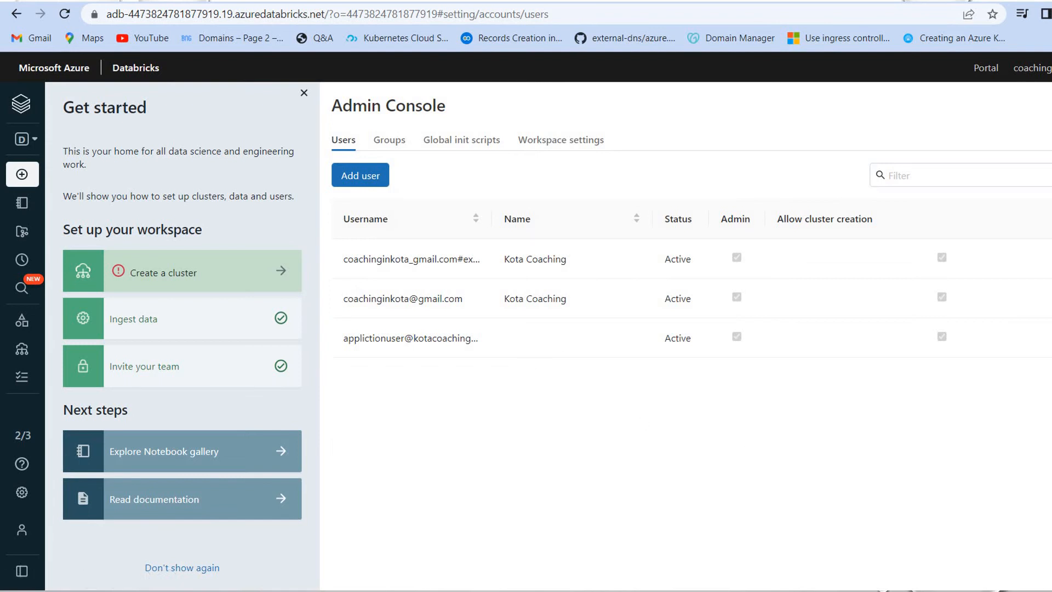
key("Right")
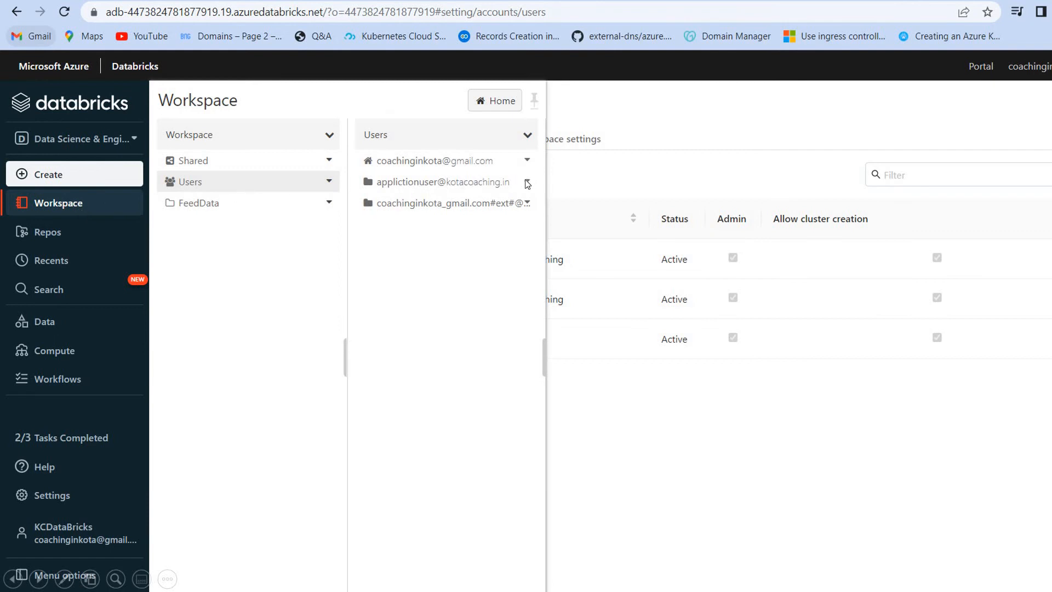
Examine the members and entitlements of the users group in the Admin Console.
key("Left")
key("Left")
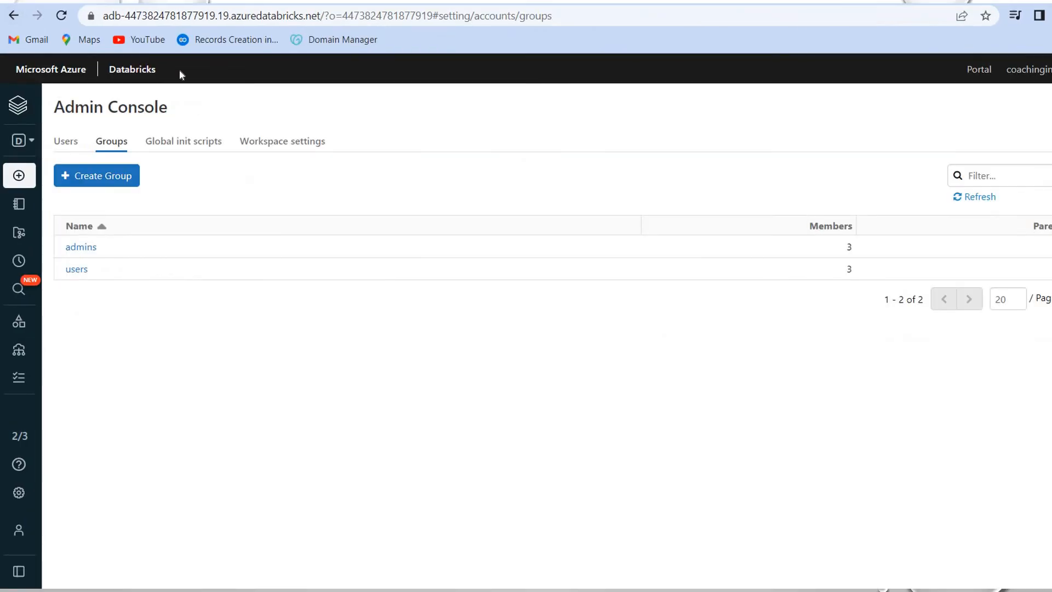
left_click(82, 275)
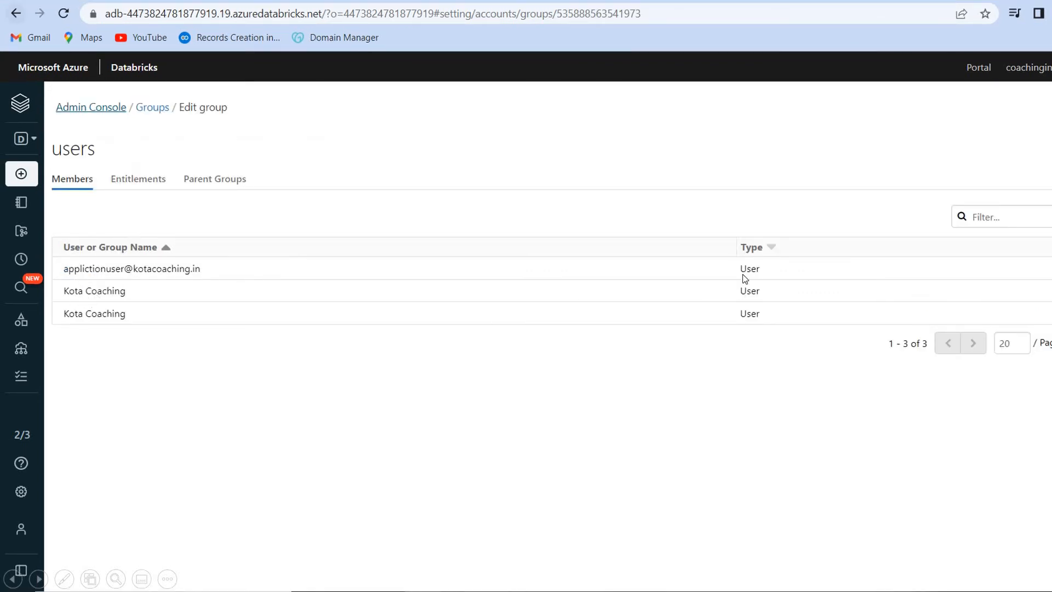
left_click(219, 215)
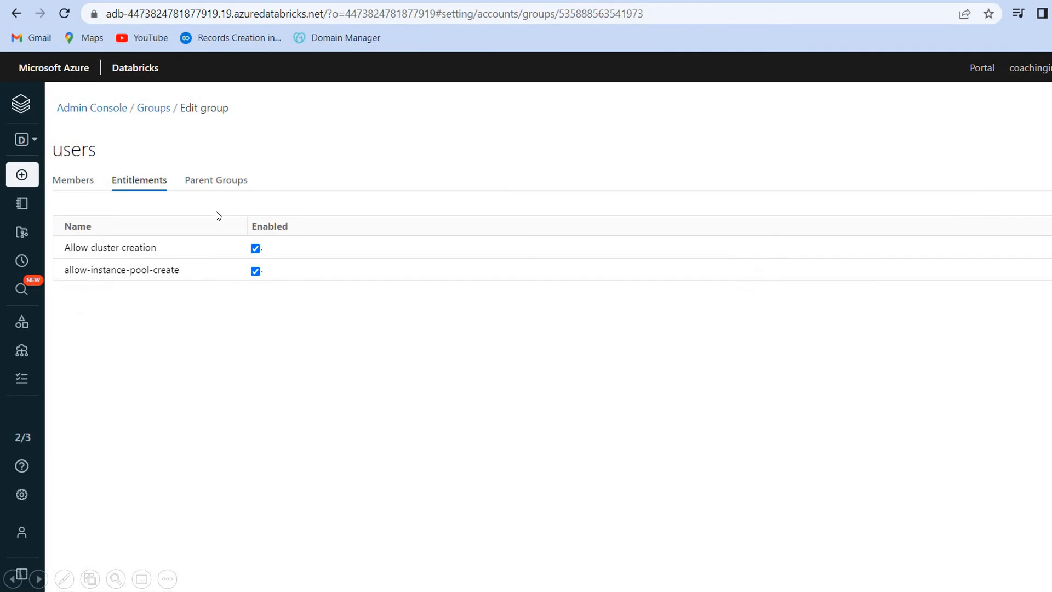
left_click(218, 215)
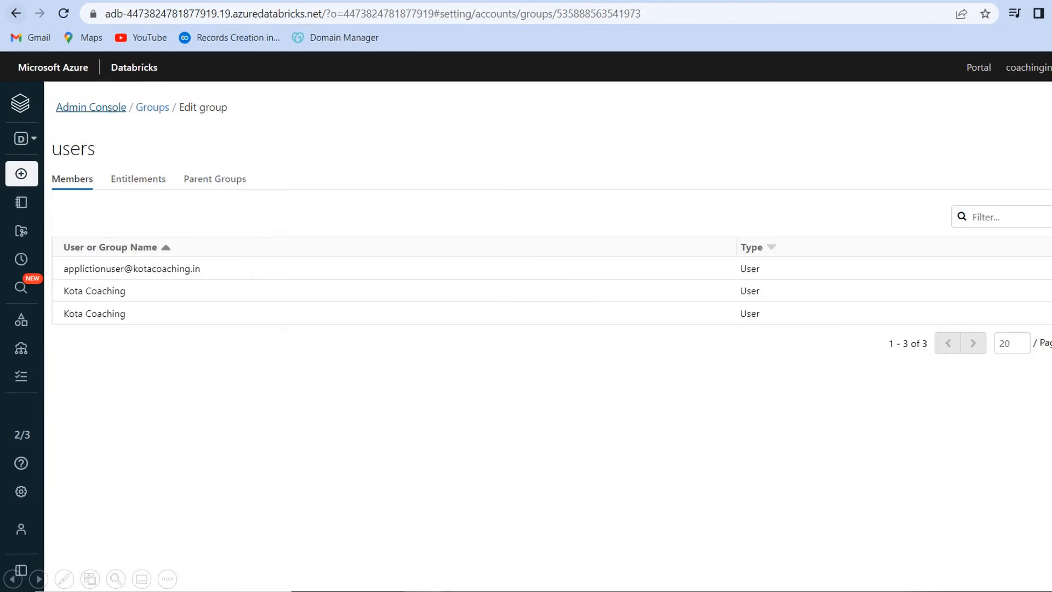
key("Right")
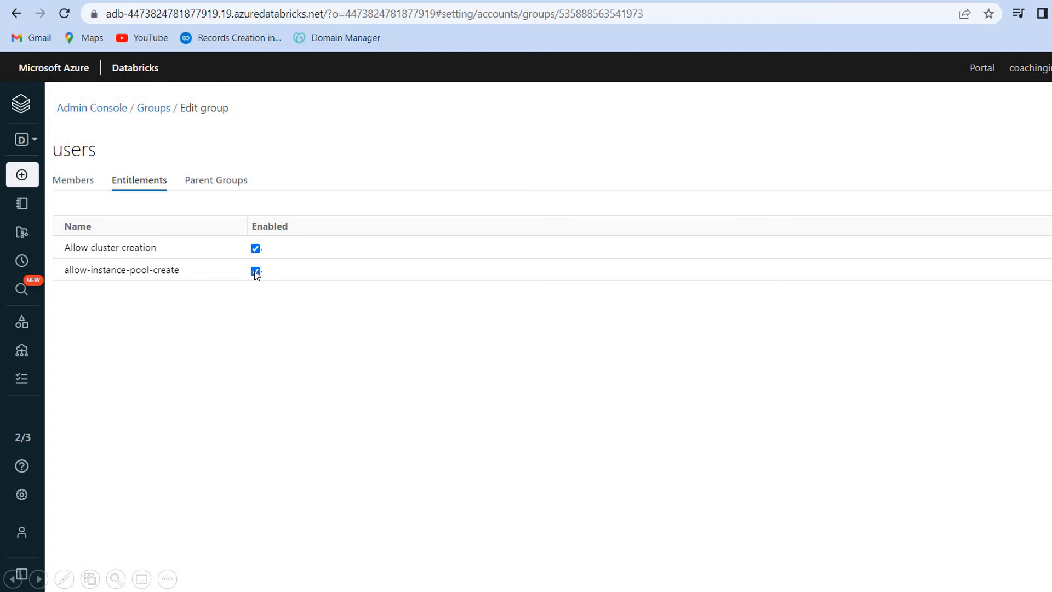
Add a repo named MLPublic by cloning the remote MLPublic repository with GitHub as the Git provider.
key("Right")
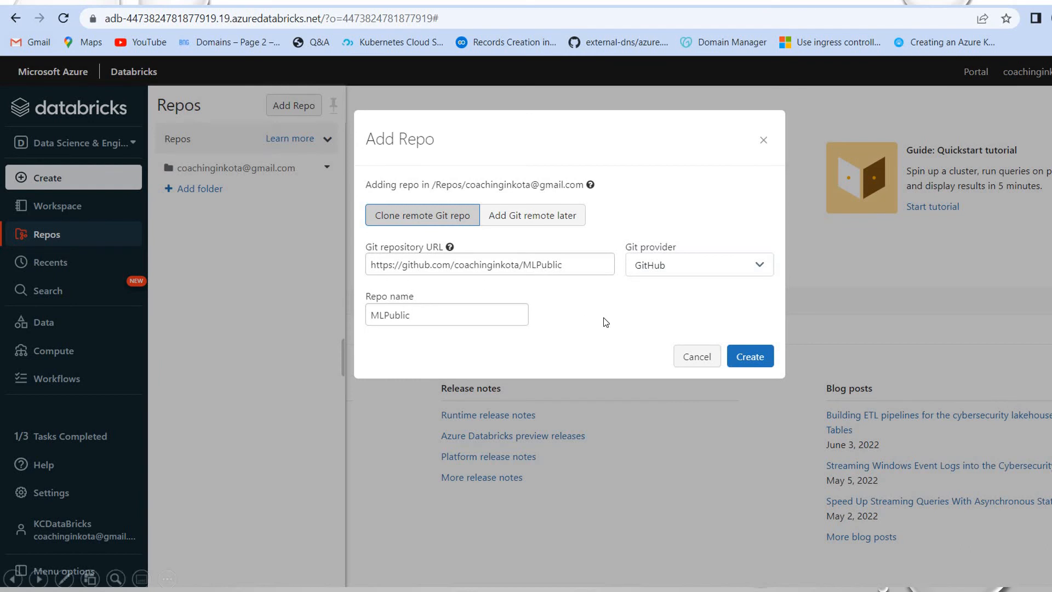
left_click(751, 357)
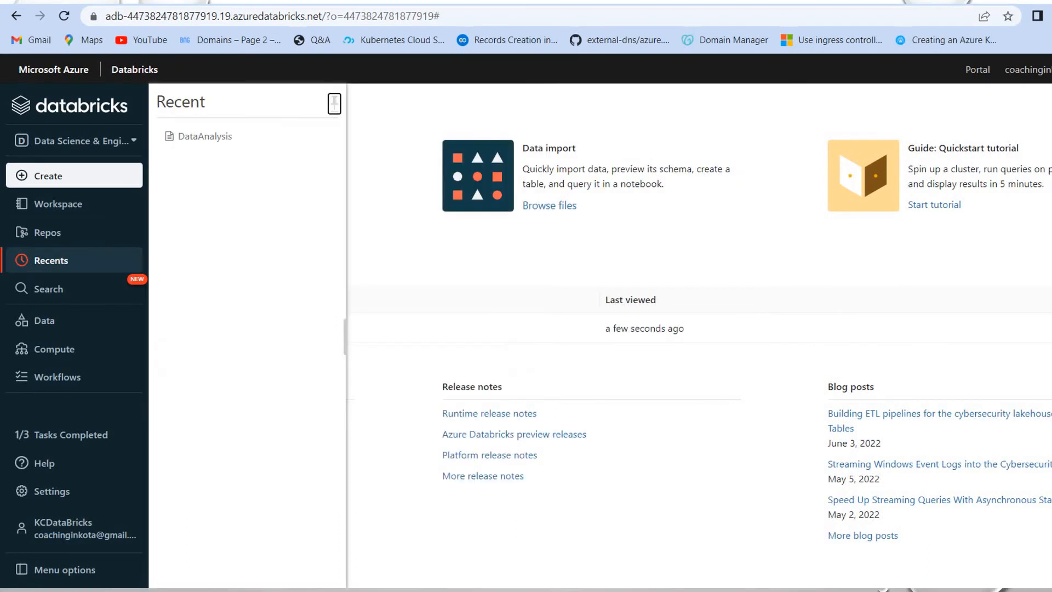
left_click(57, 289)
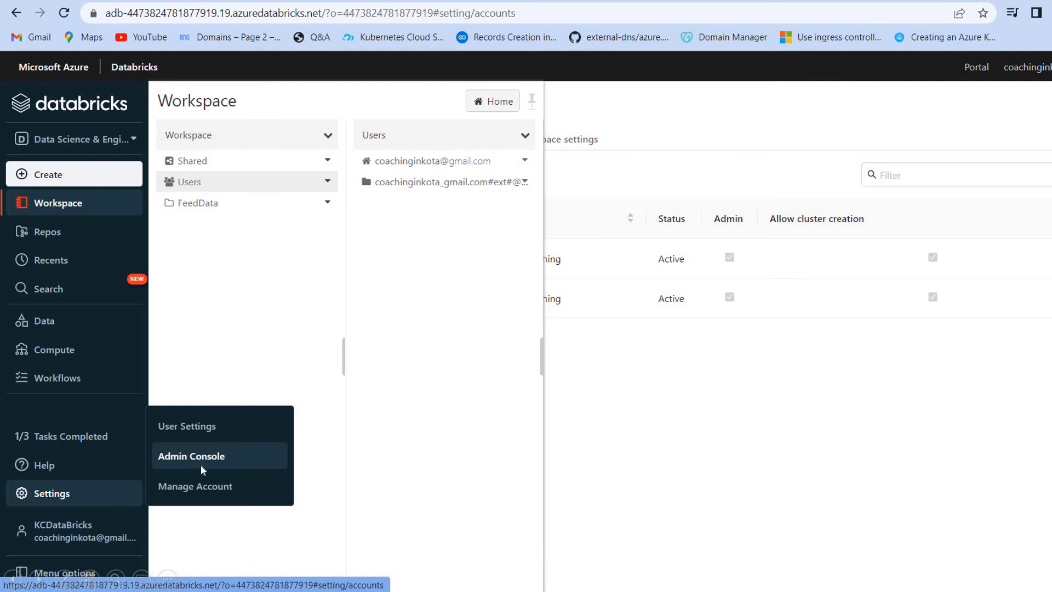
Generate a personal access token in User Settings with the comment "To Get market Data" and a lifetime of 90 days.
left_click(189, 426)
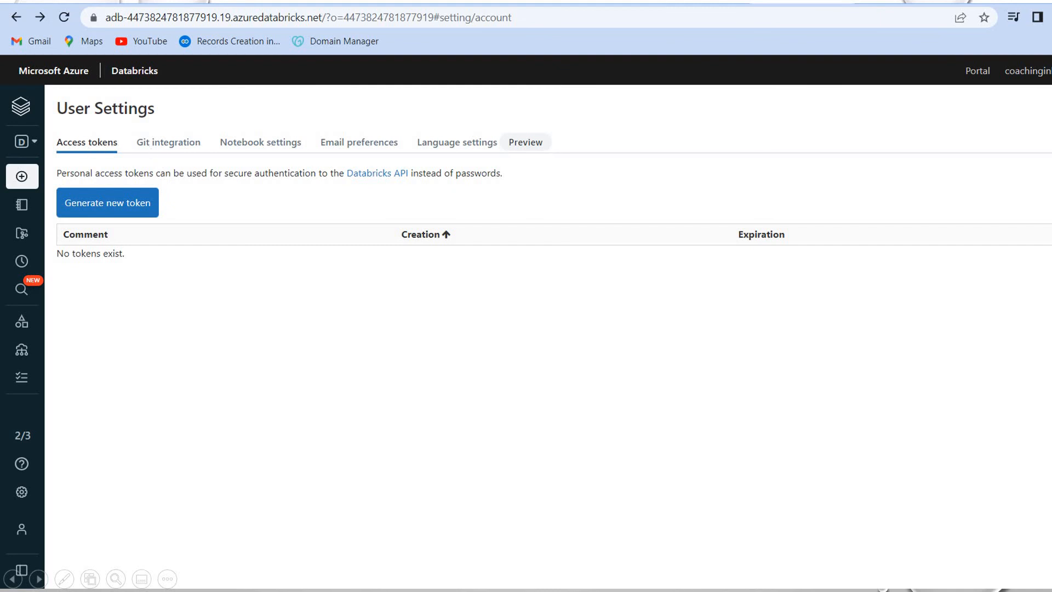
left_click(114, 205)
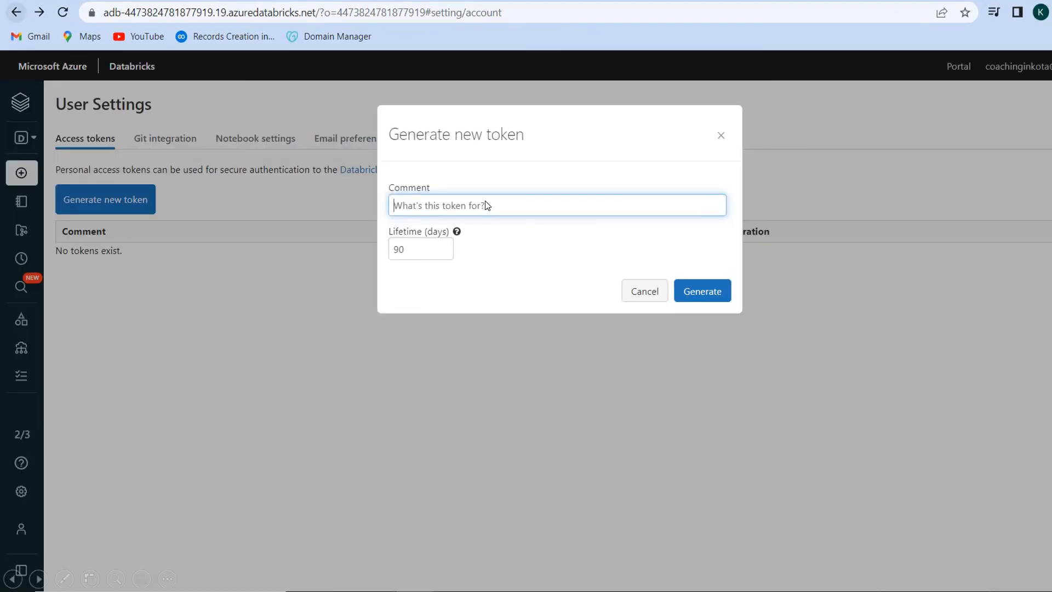
type("To Get market Data")
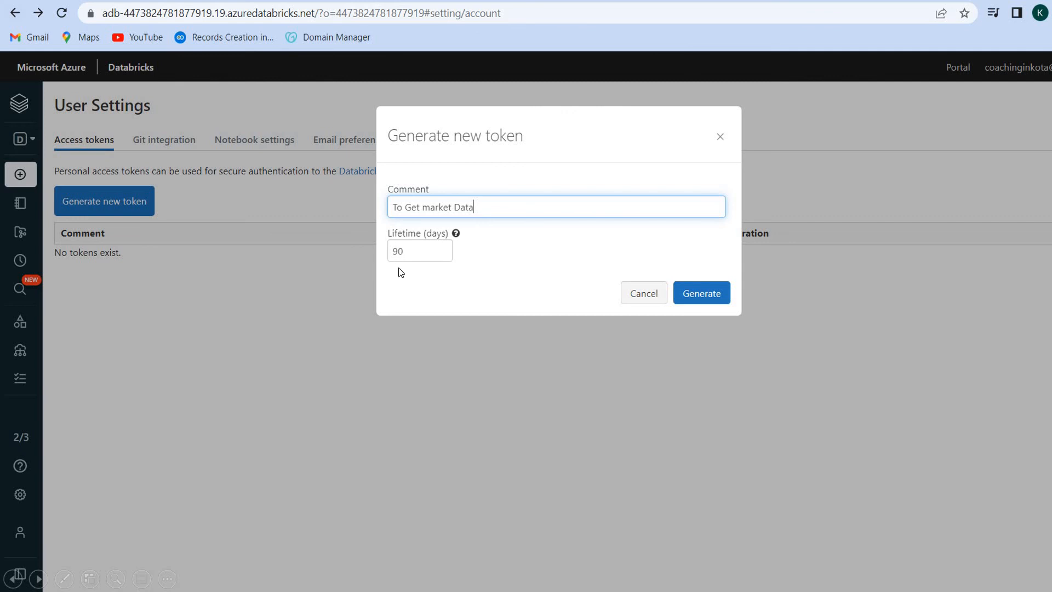
key("Return")
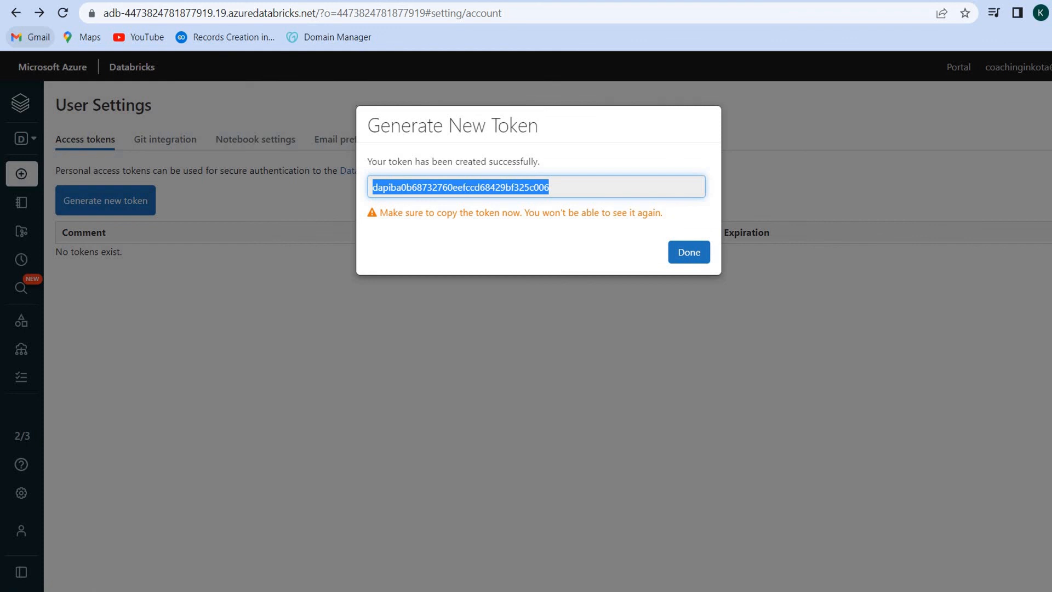
key("Right")
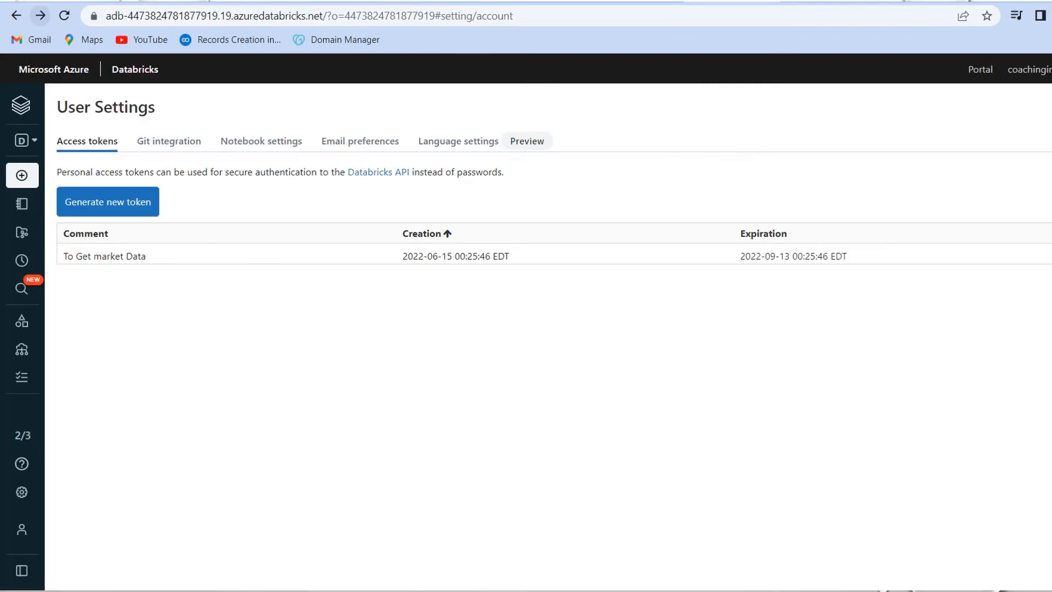
key("Right")
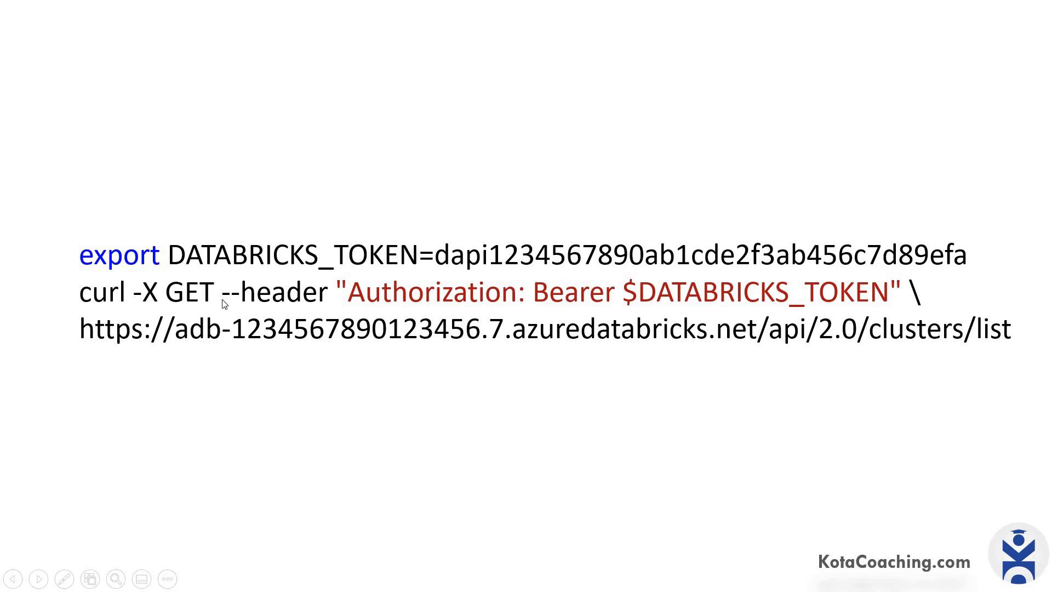
Examine the available Git providers in the Git integration settings and the options in the notebook settings.
left_click(699, 263)
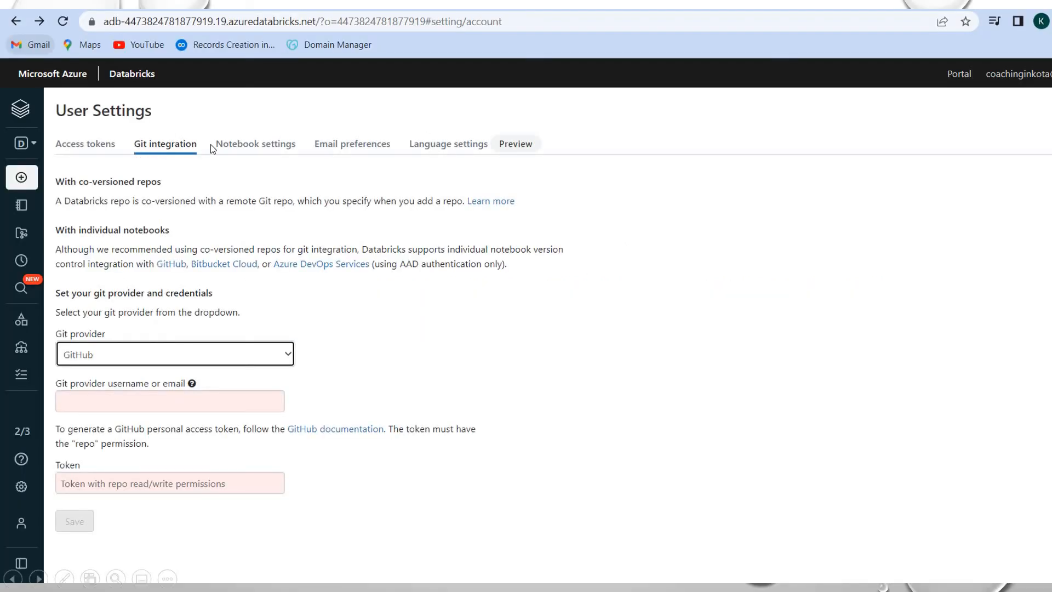
left_click(274, 343)
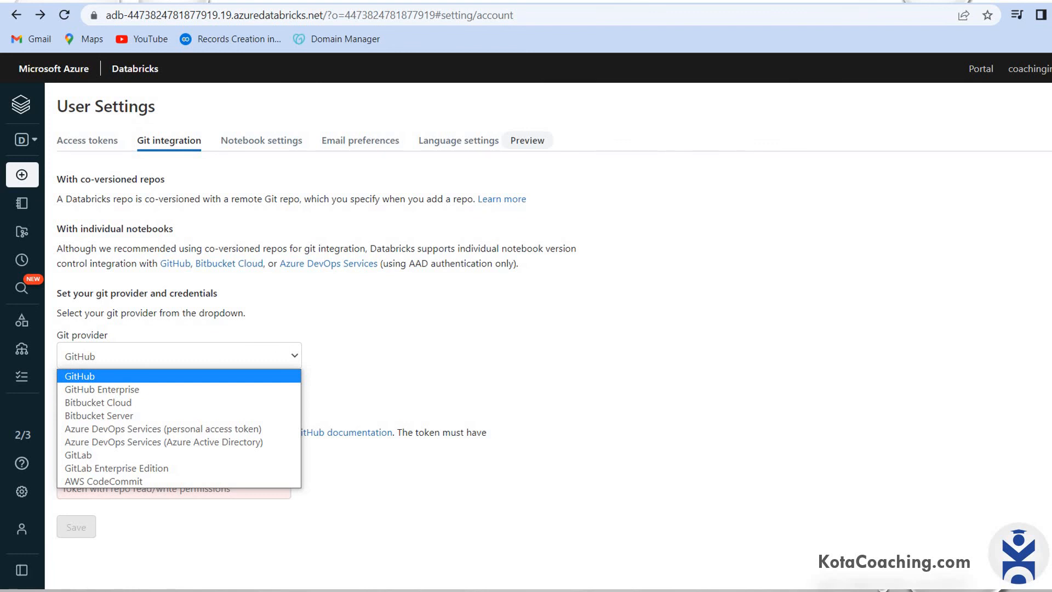
key("Right")
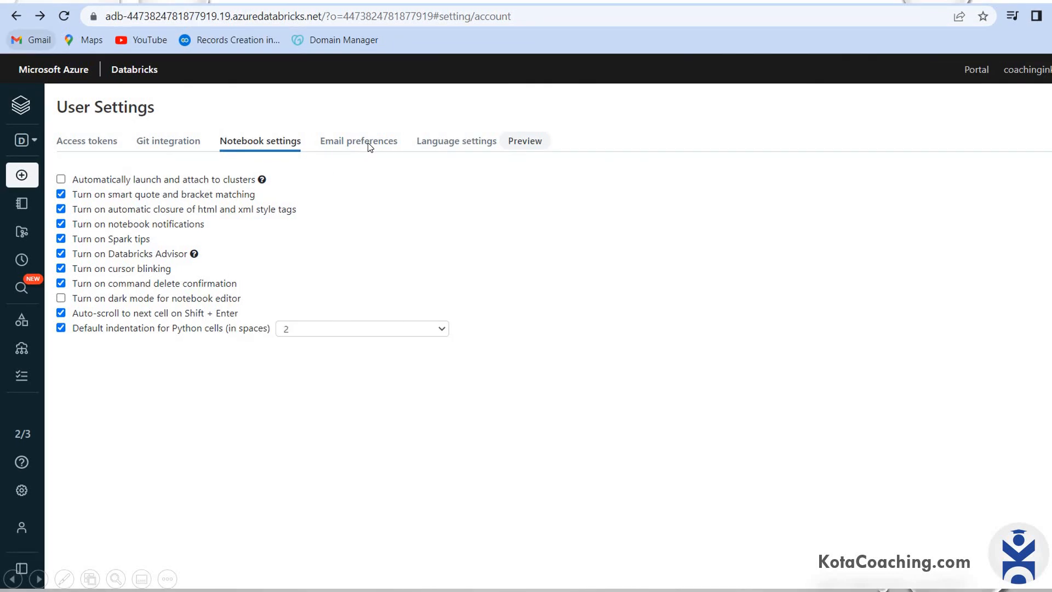
Review the marketing email categories through the email preferences in User Settings and submit the updated preferences.
left_click(370, 147)
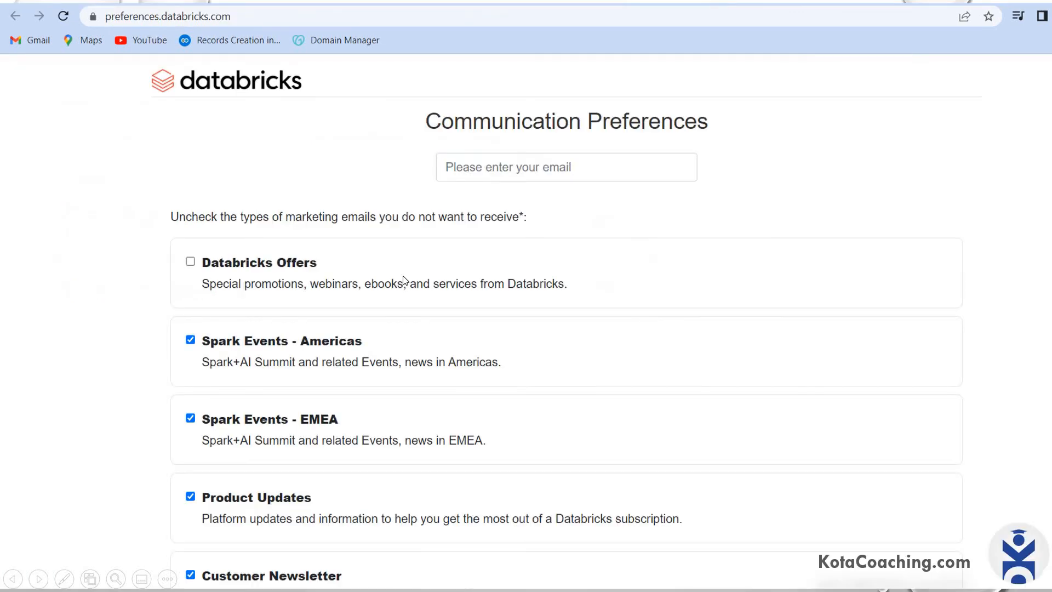
scroll(548, 274, "down", 7)
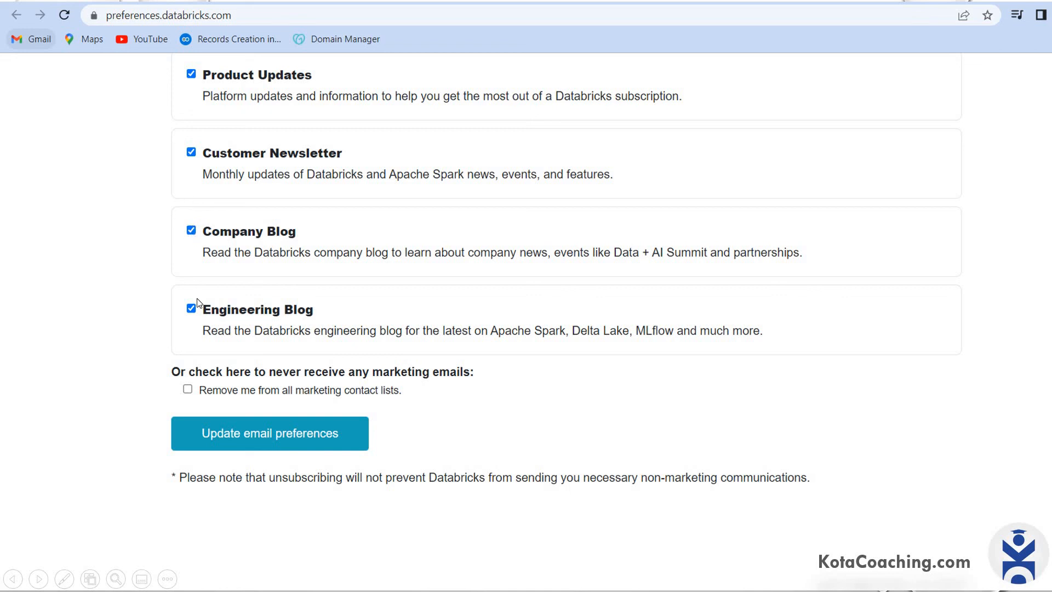
left_click(224, 438)
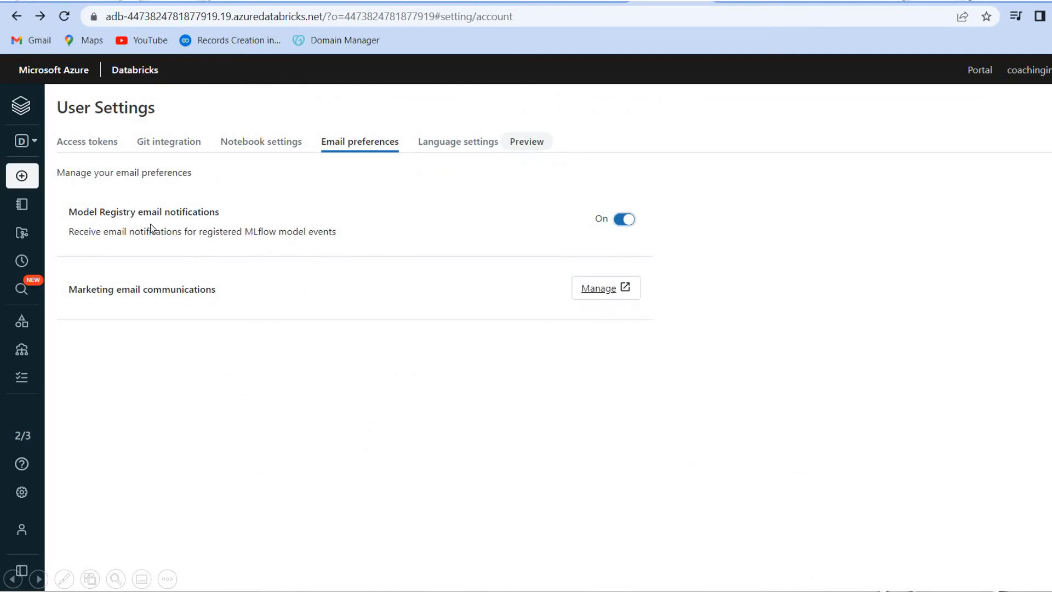